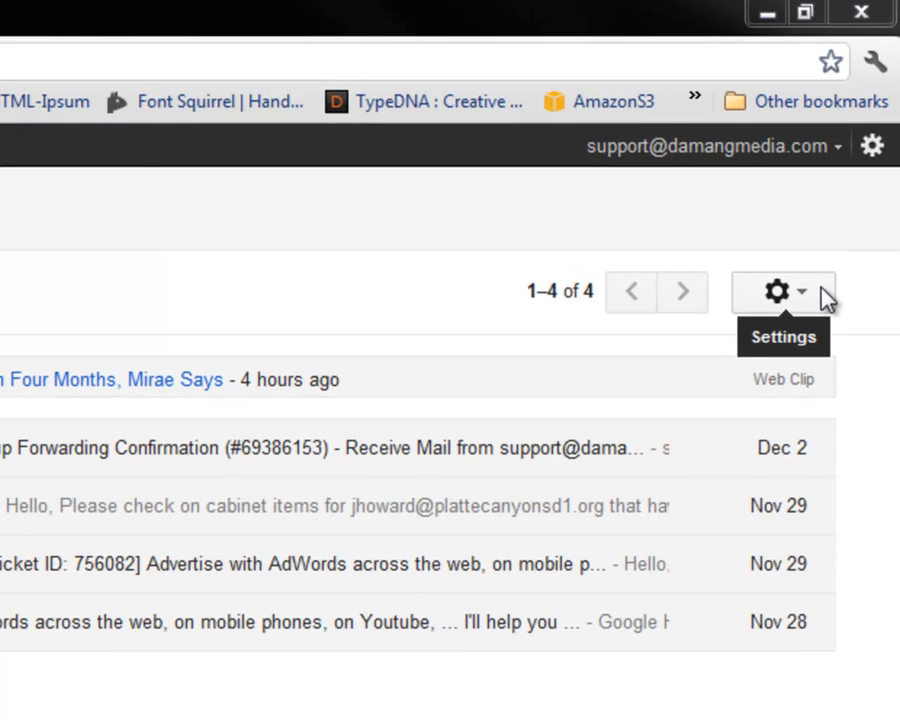
- Try the Cozy and Compact display densities for the mailbox
left_click(806, 292)
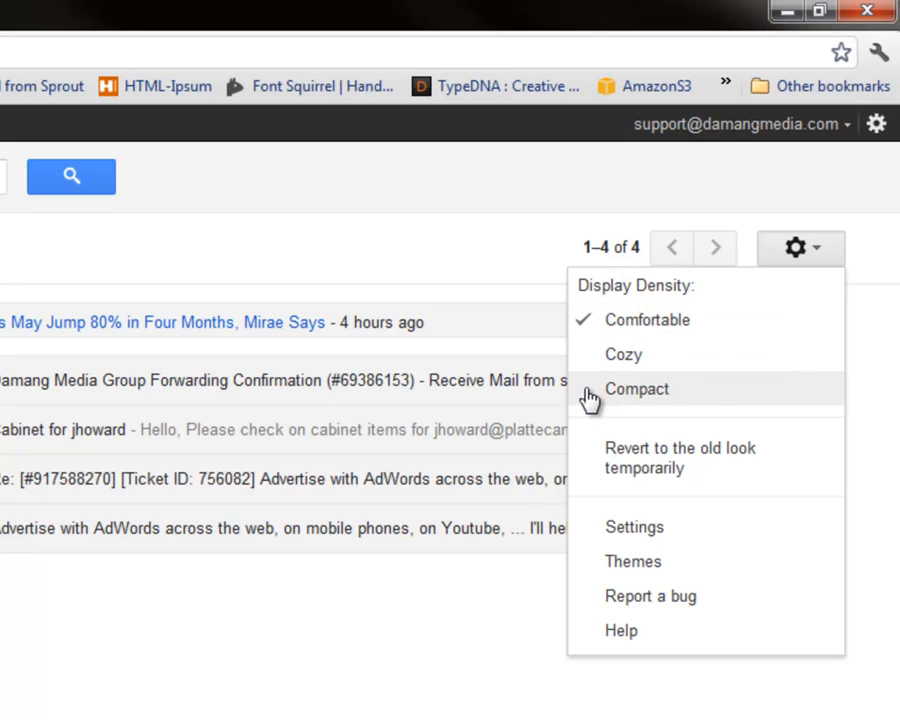
left_click(663, 365)
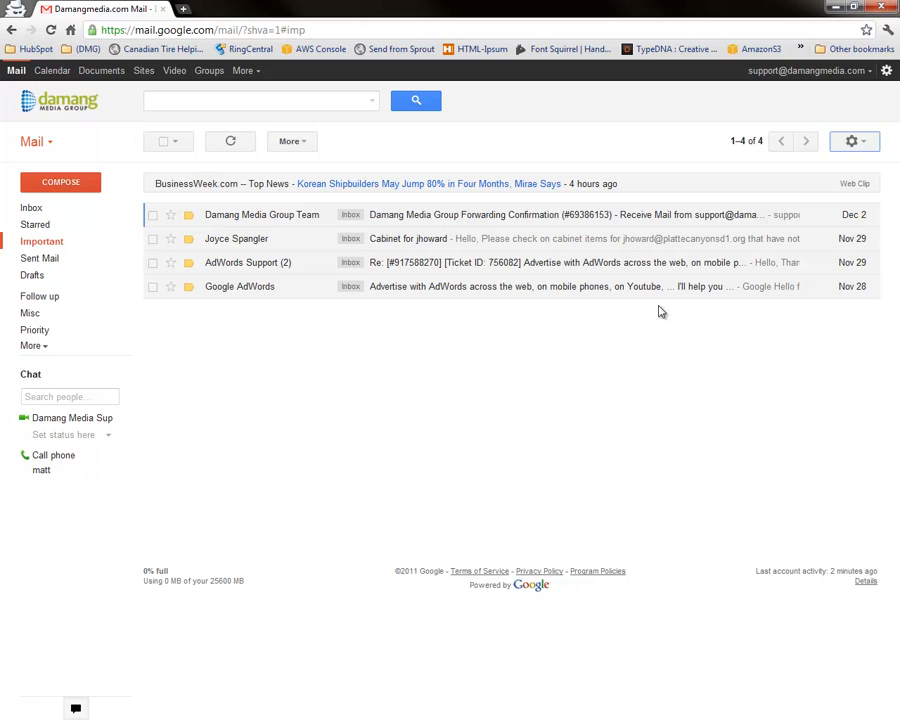
left_click(868, 143)
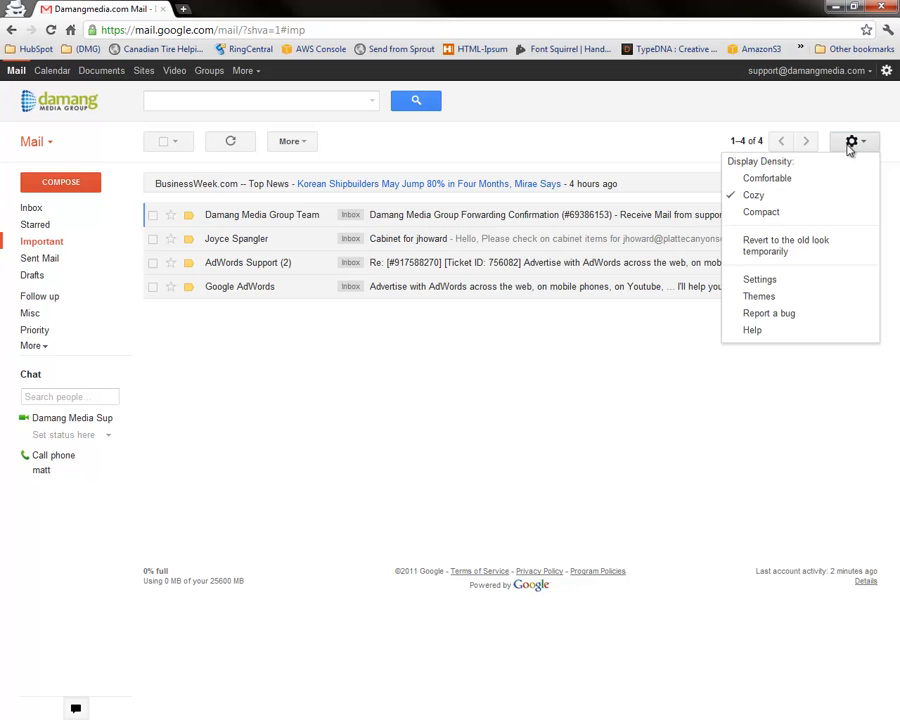
left_click(762, 212)
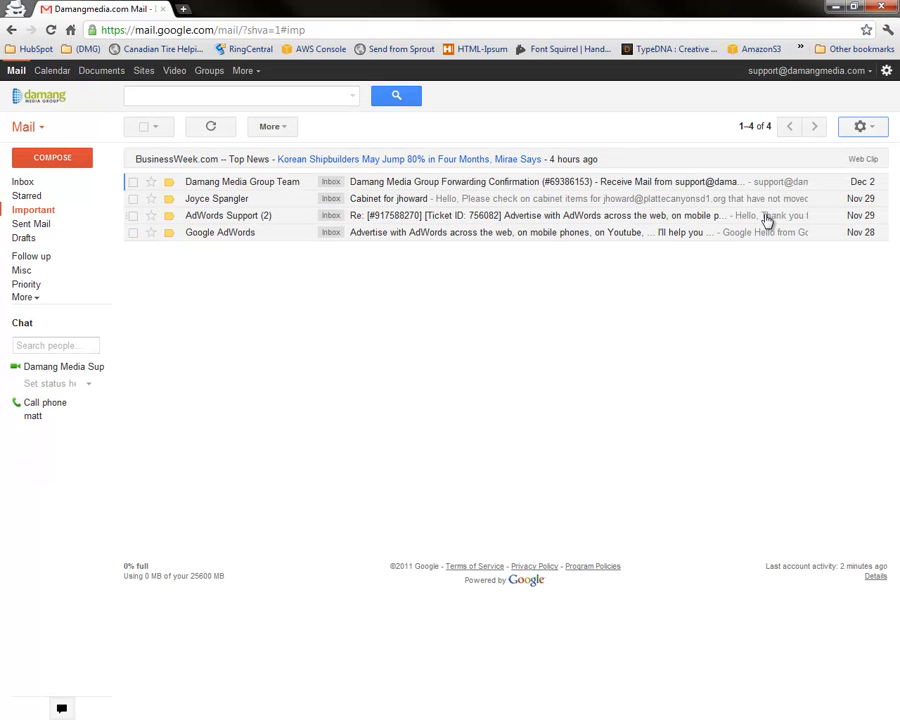
- Hide the chat section beneath the mail labels and set the display density to Comfortable
left_click(62, 710)
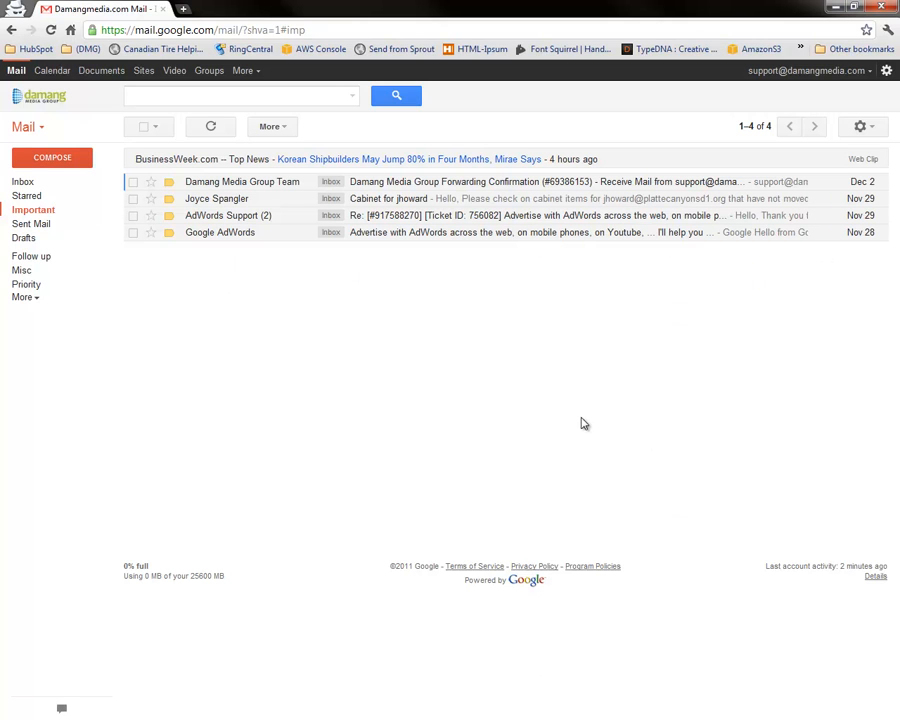
left_click(875, 127)
left_click(810, 168)
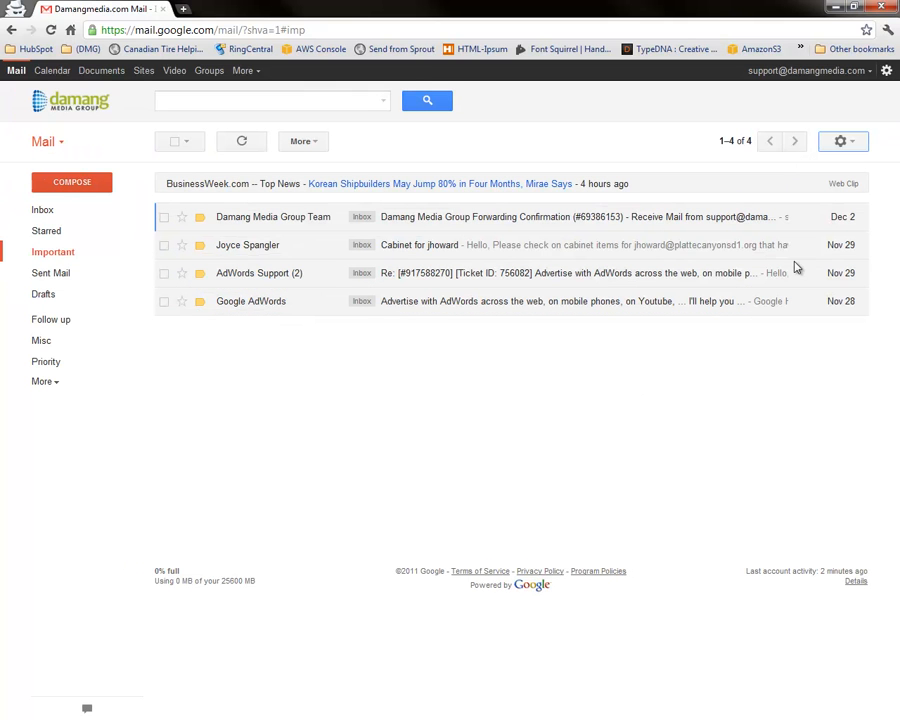
- Open the general mail settings and choose 50 conversations per page as the maximum page size
left_click(858, 142)
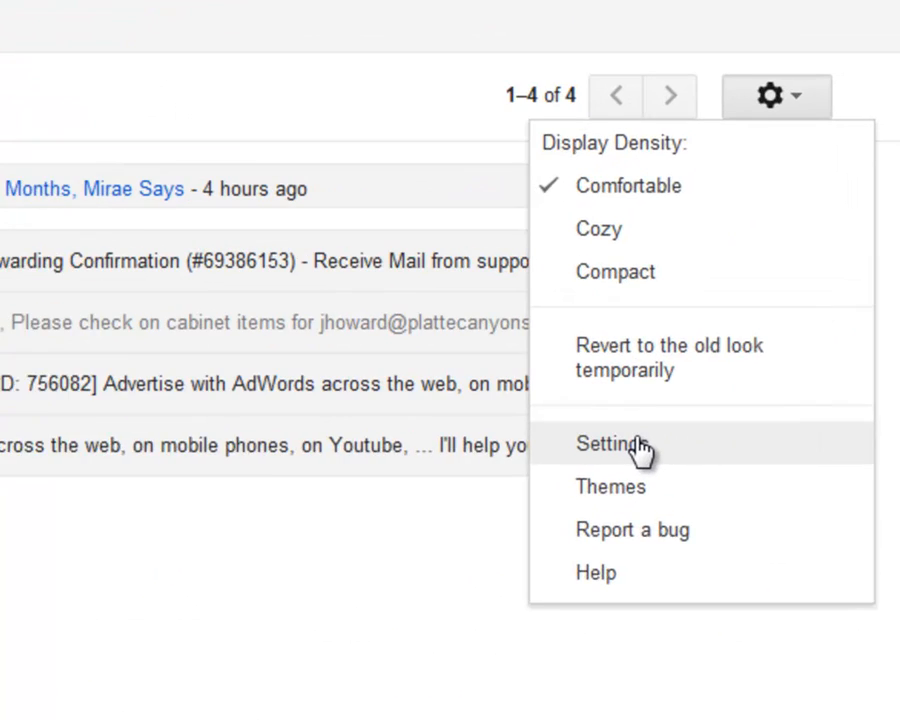
left_click(772, 300)
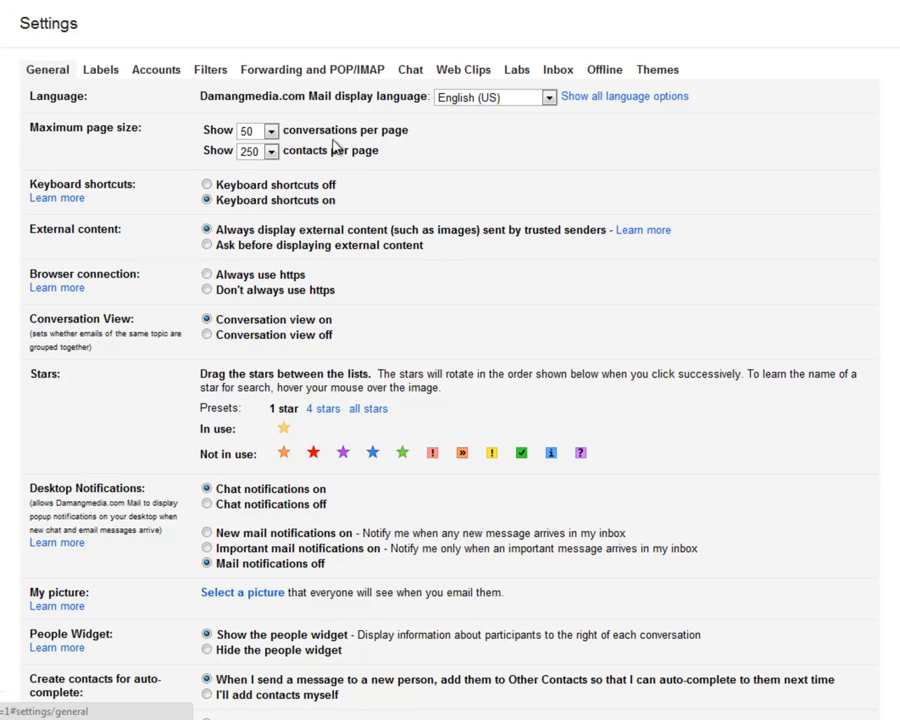
left_click(270, 131)
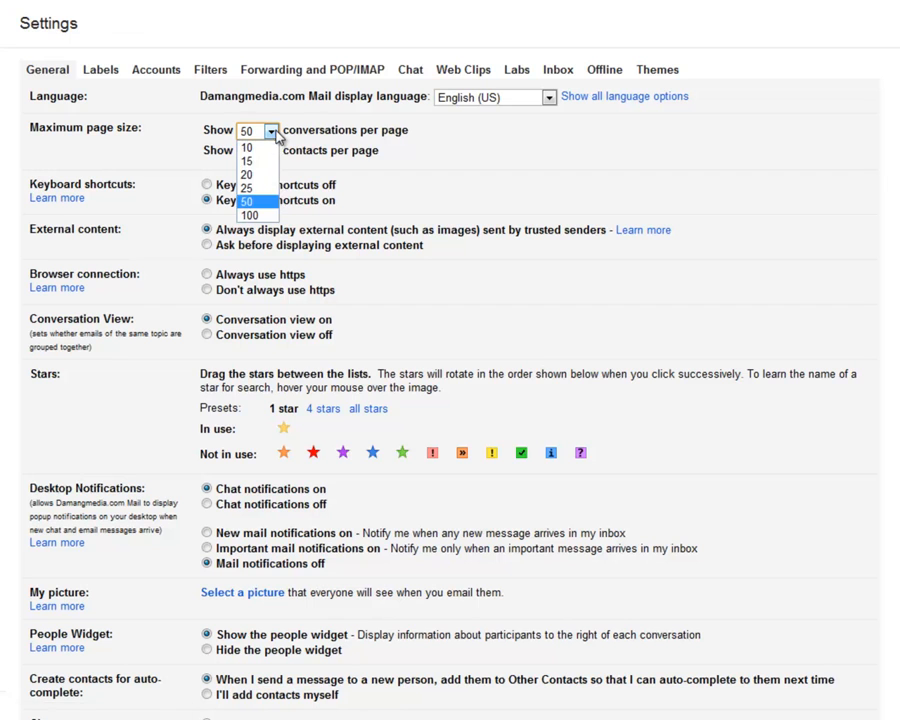
left_click(260, 207)
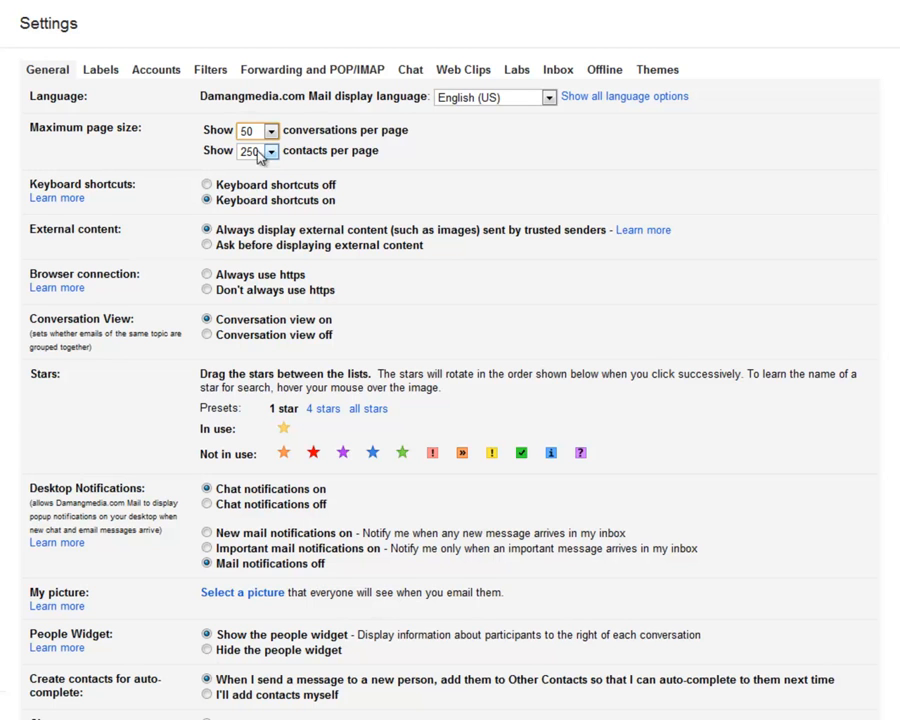
left_click(231, 210)
- Move the red star, blue star, red exclamation and yellow exclamation markers into the stars in use
scroll(310, 260, "down", 8)
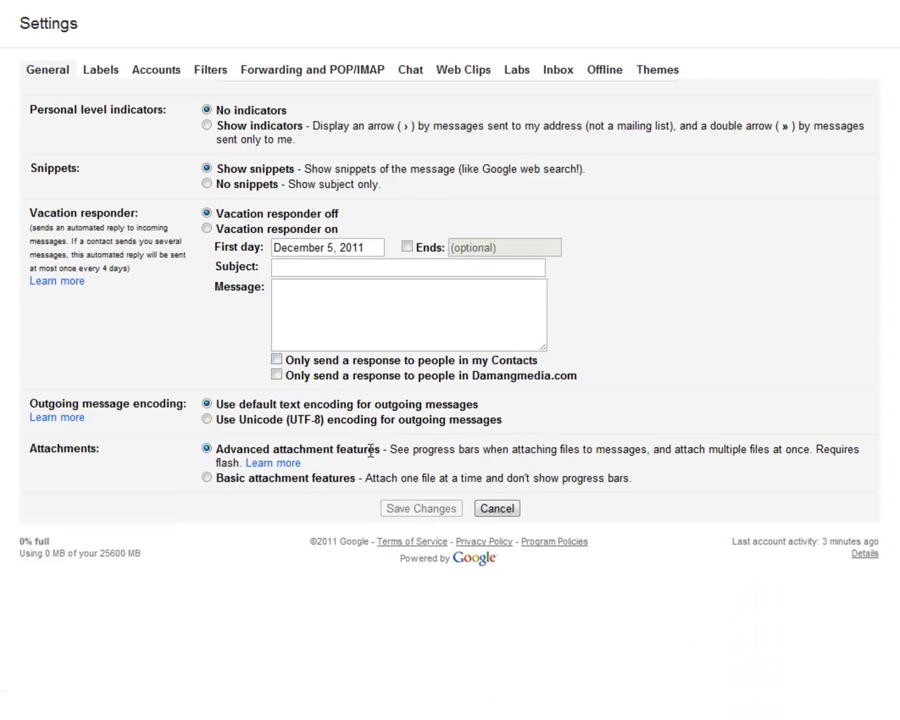
scroll(428, 293, "up", 5)
scroll(428, 293, "up", 5)
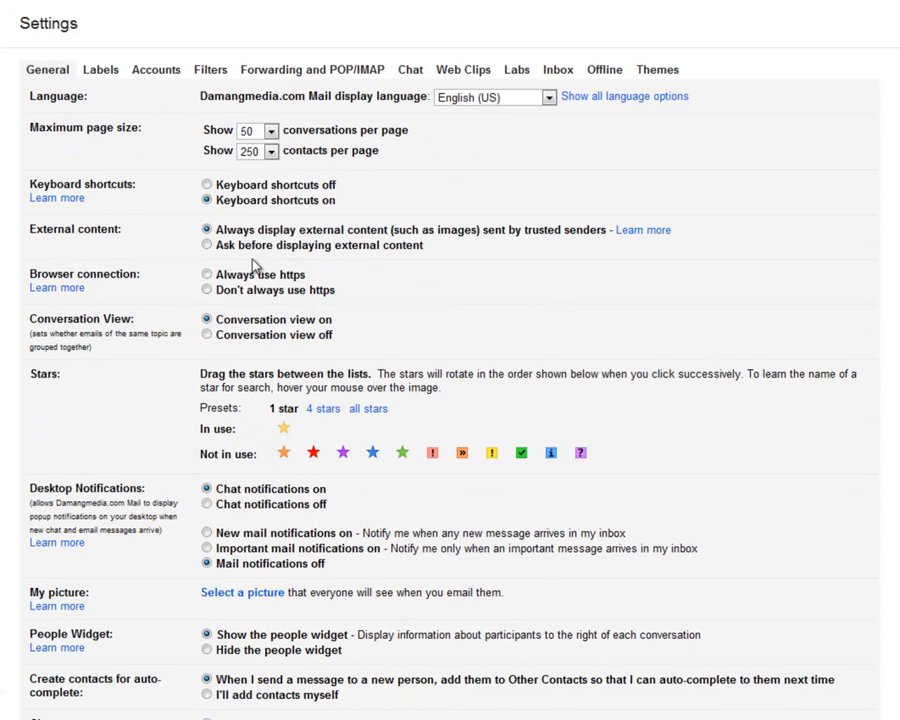
scroll(265, 328, "down", 2)
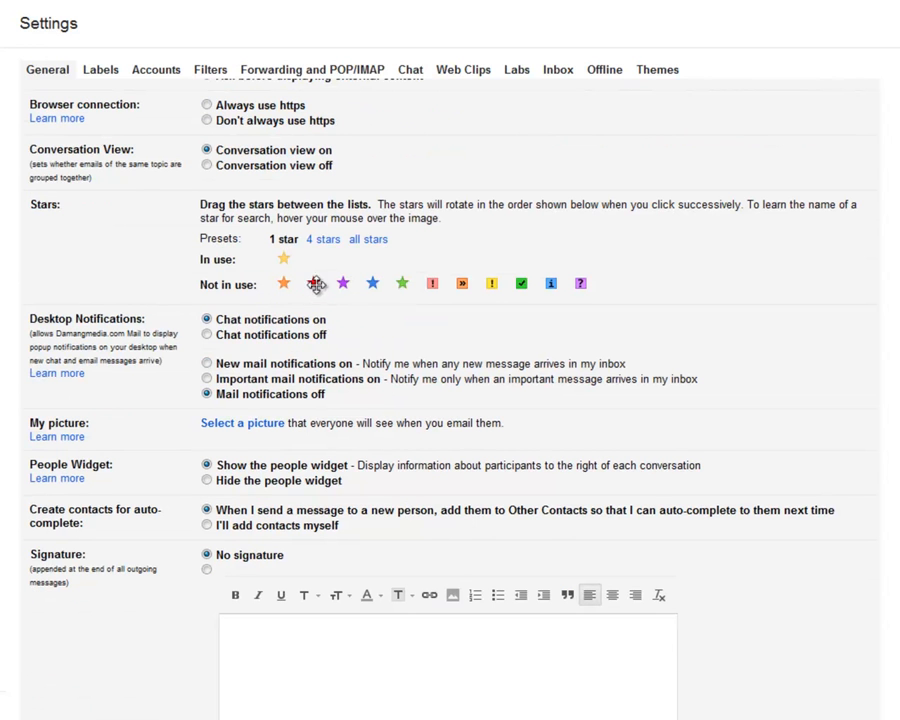
left_click_drag(315, 284, 314, 258)
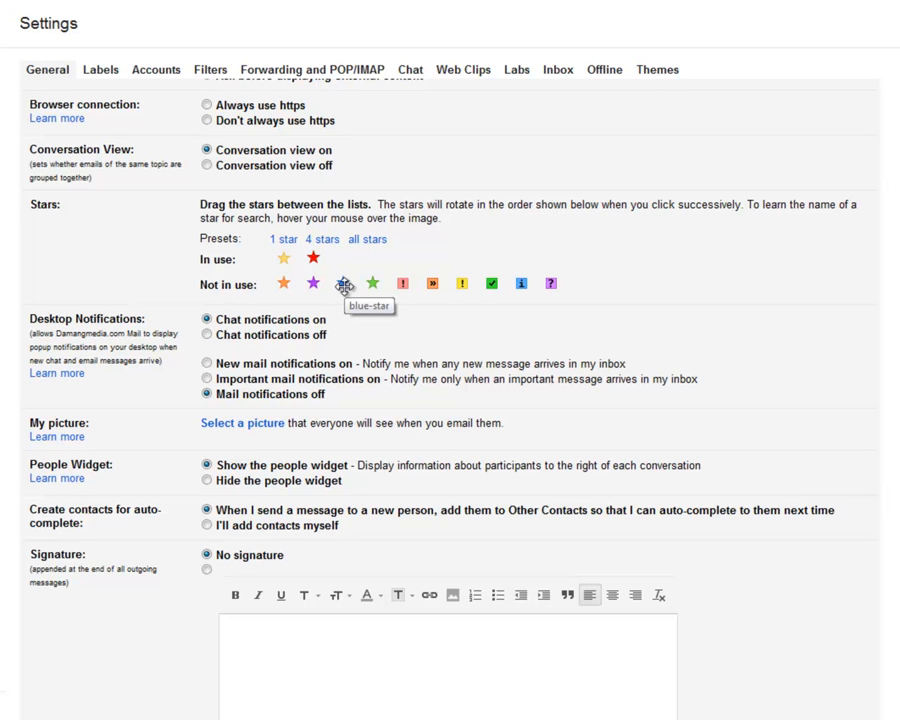
left_click_drag(343, 284, 402, 257)
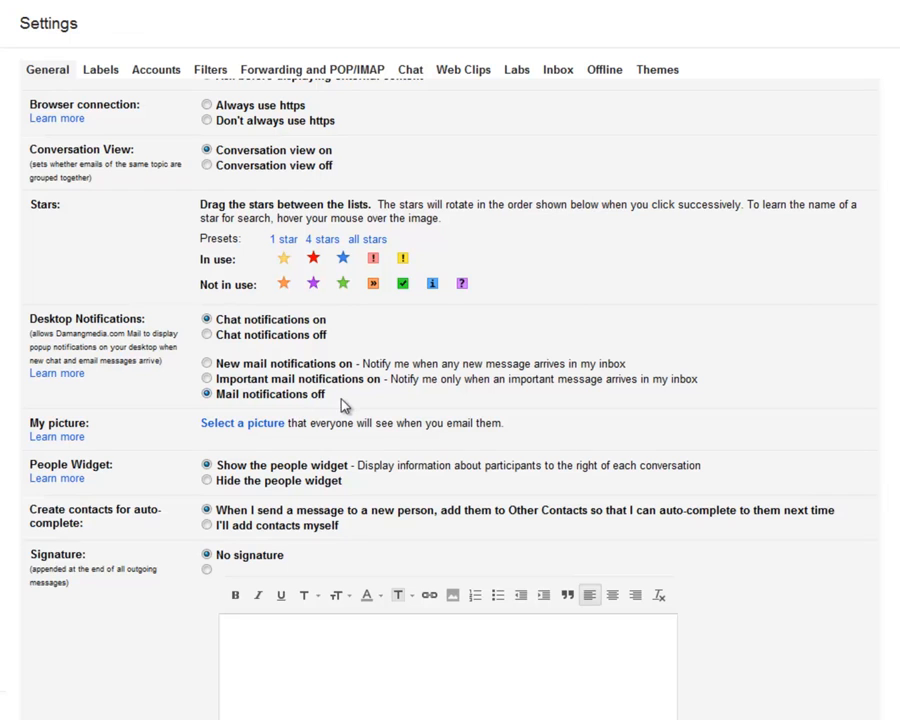
- Examine the profile picture sources, including Picasa Web Albums, Web Address (URL) and My Computer, and close the dialog without choosing a picture
left_click(241, 424)
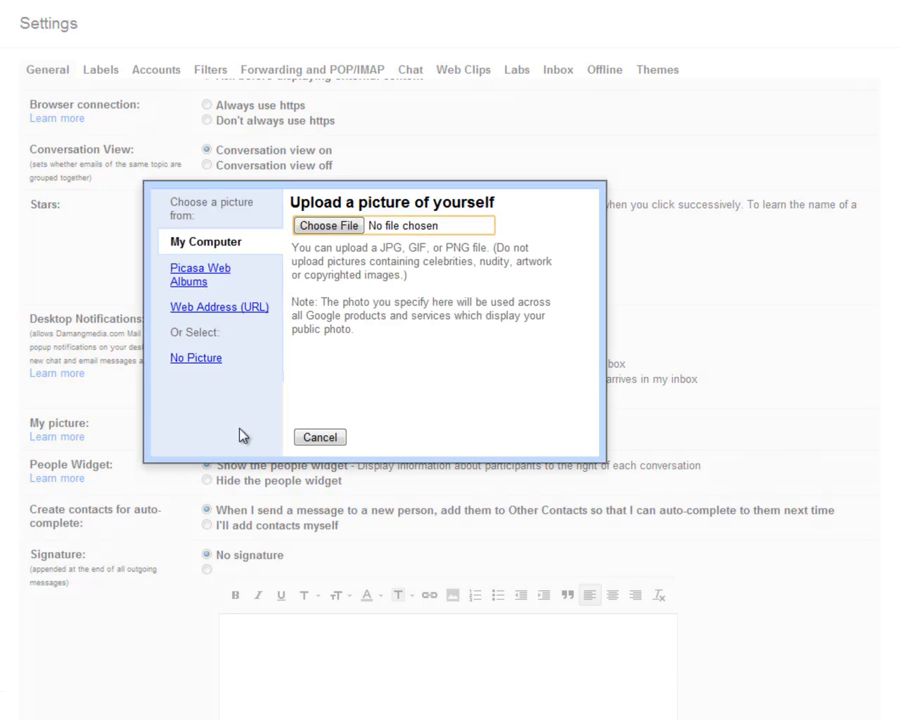
left_click(212, 279)
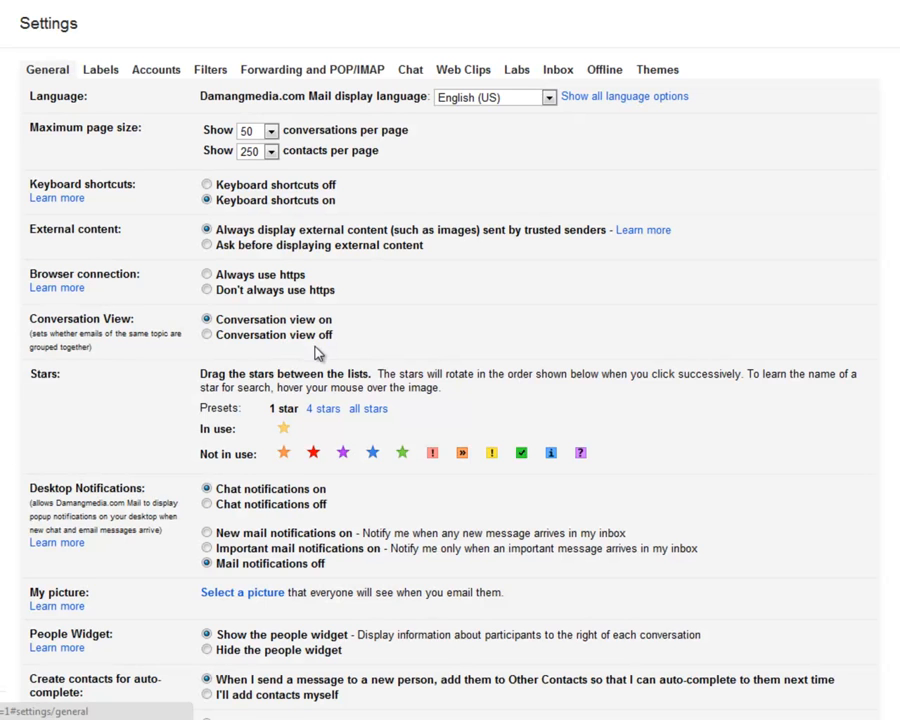
scroll(348, 482, "down", 3)
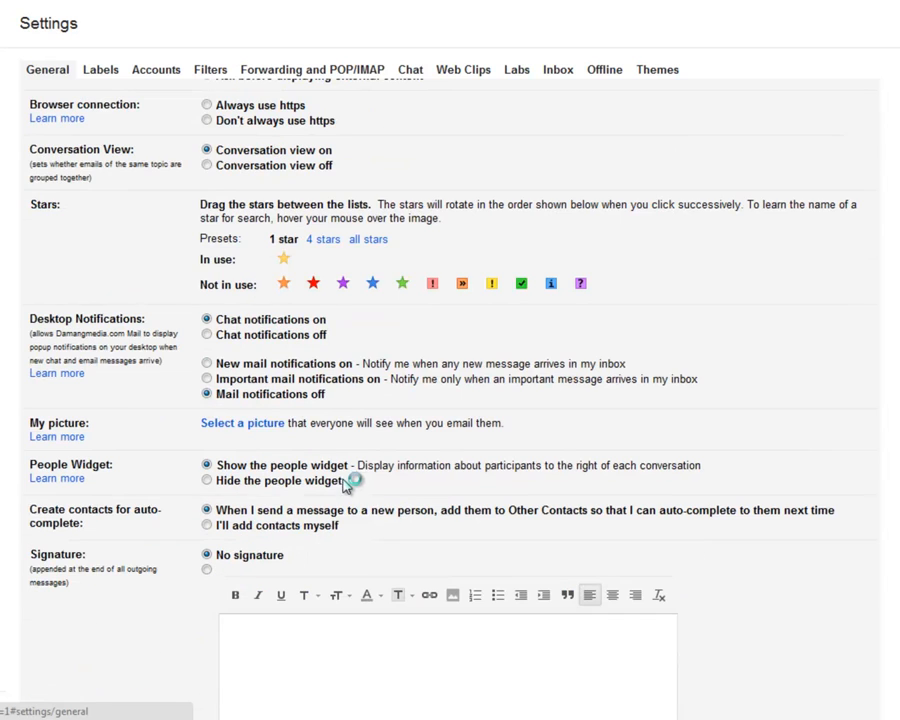
left_click(253, 430)
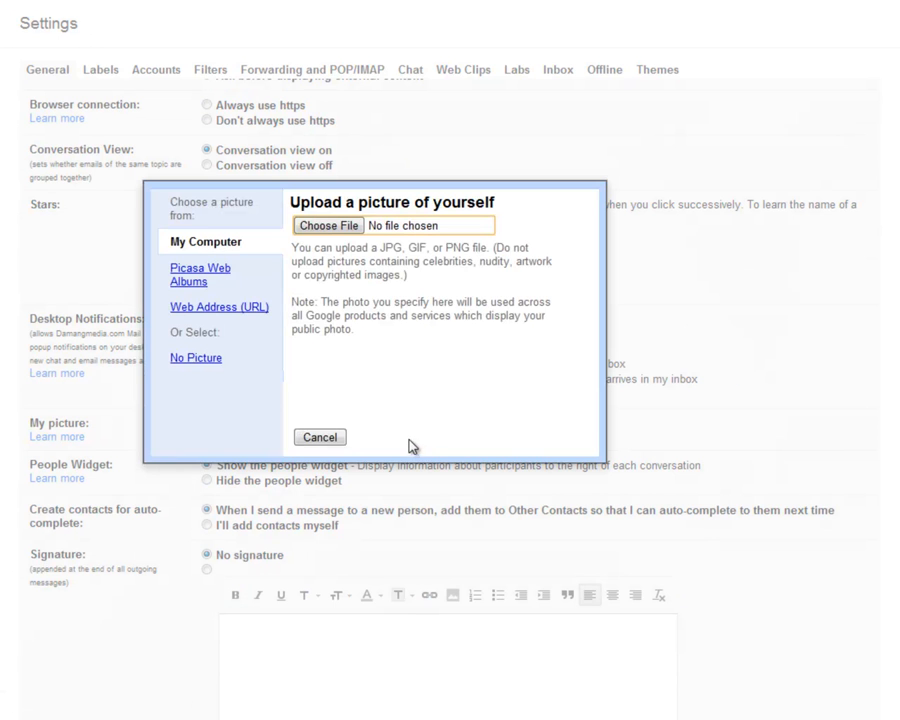
left_click(208, 276)
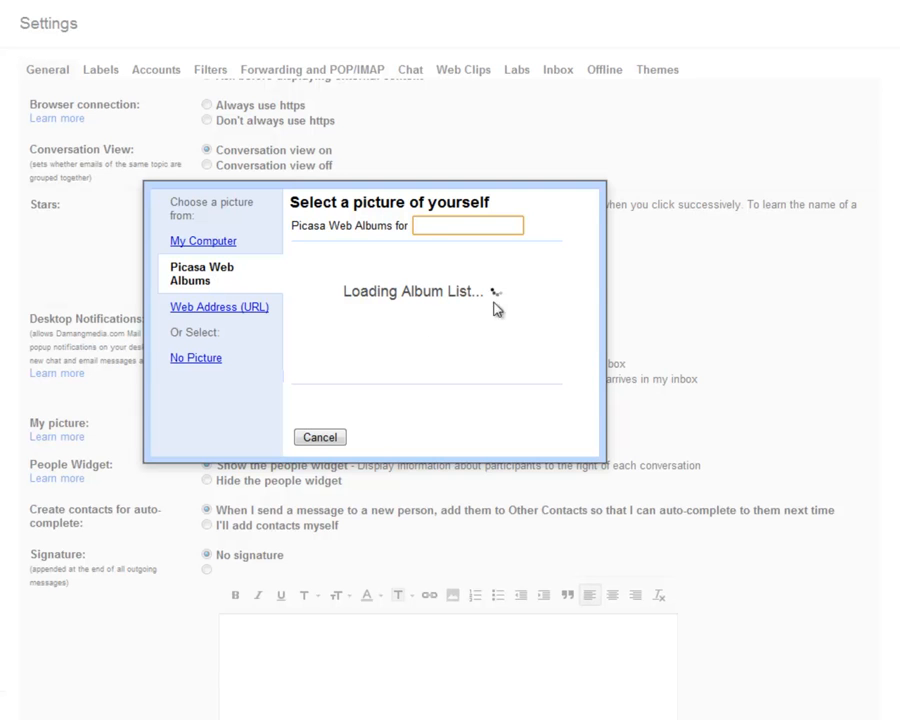
left_click(241, 309)
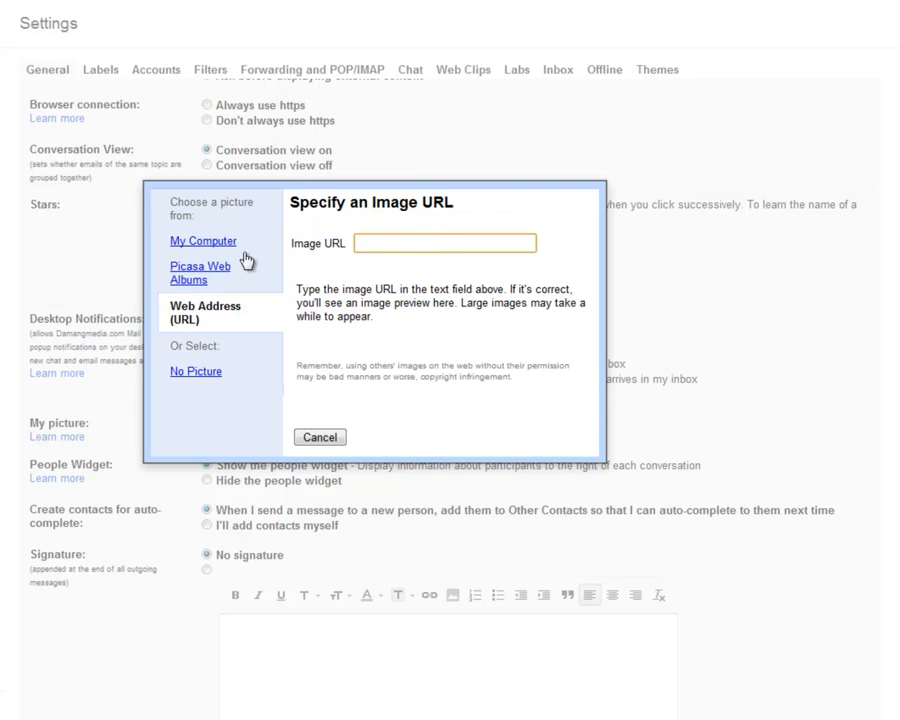
left_click(210, 242)
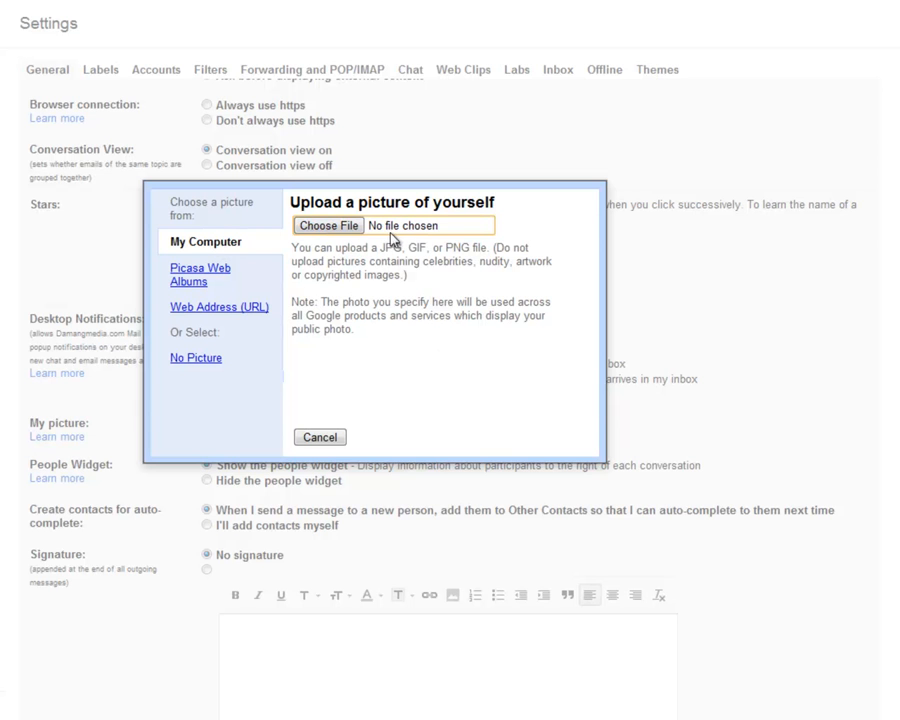
left_click(328, 445)
- Try enabling a custom signature for outgoing messages and switch back to No signature
scroll(518, 446, "down", 3)
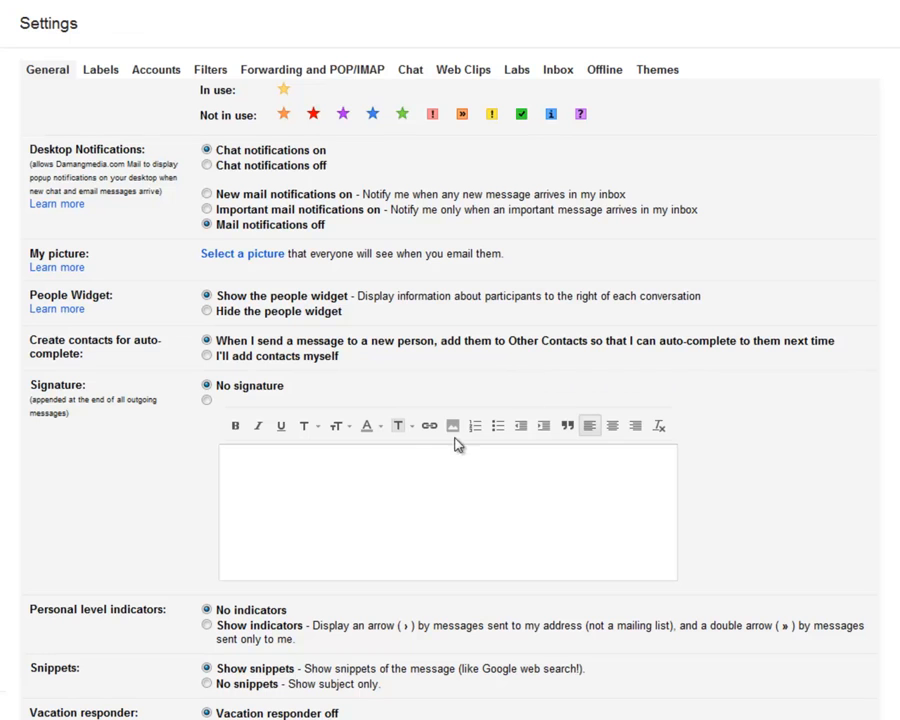
left_click(356, 511)
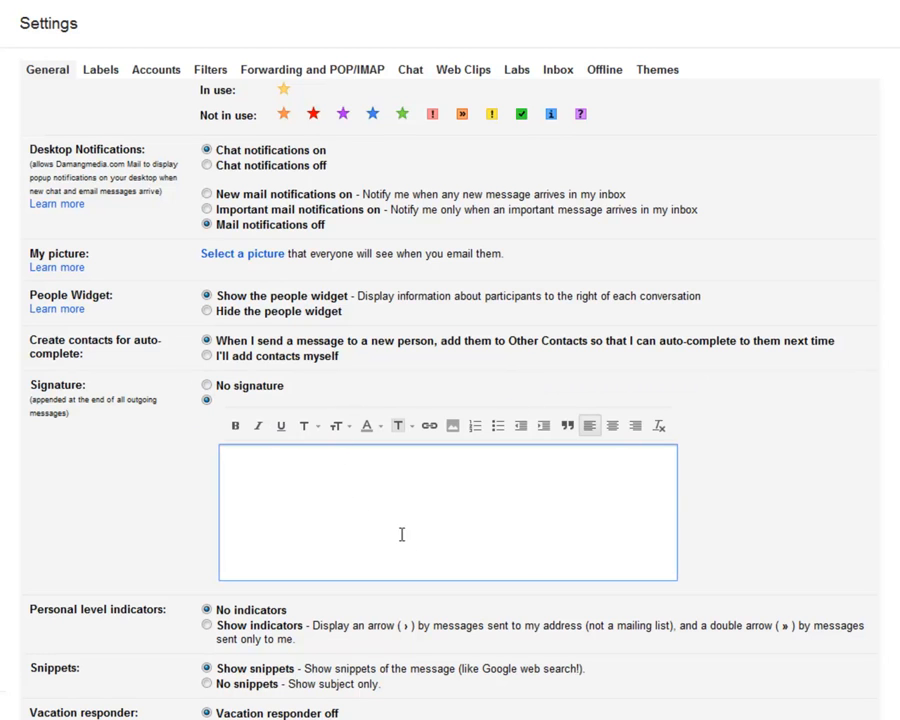
left_click(207, 386)
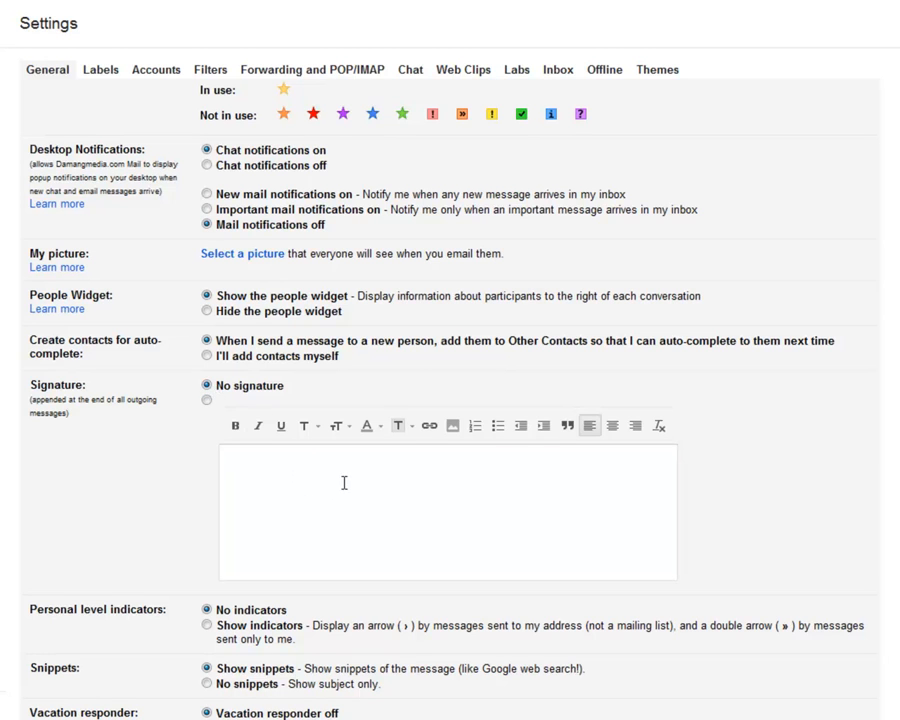
left_click(400, 471)
left_click(207, 386)
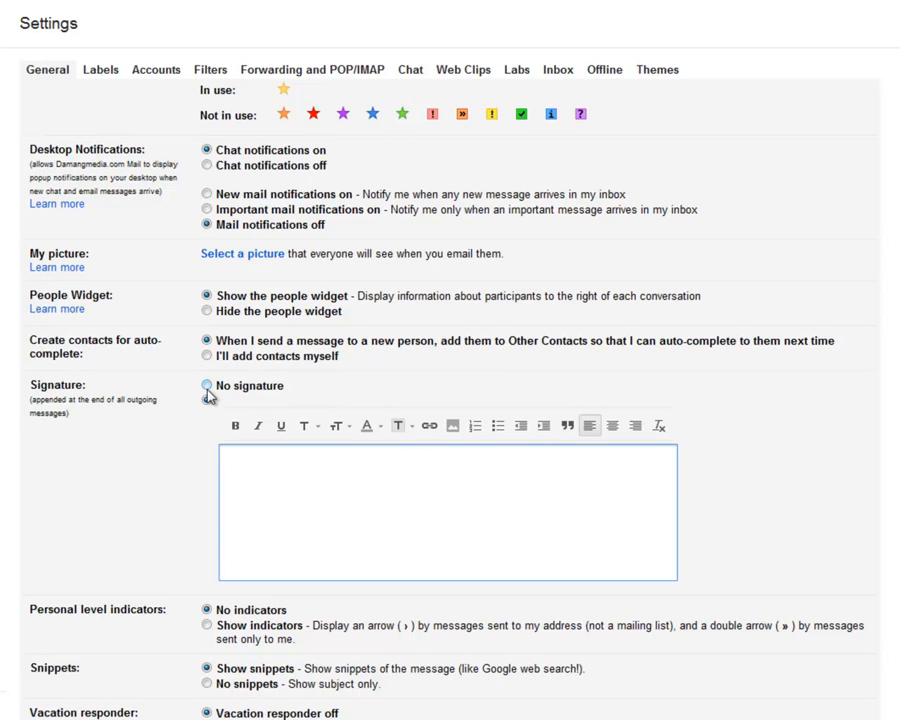
- Examine the personal level indicator, snippet and vacation responder options, including the responder's subject and message fields
scroll(425, 472, "down", 3)
scroll(425, 476, "down", 2)
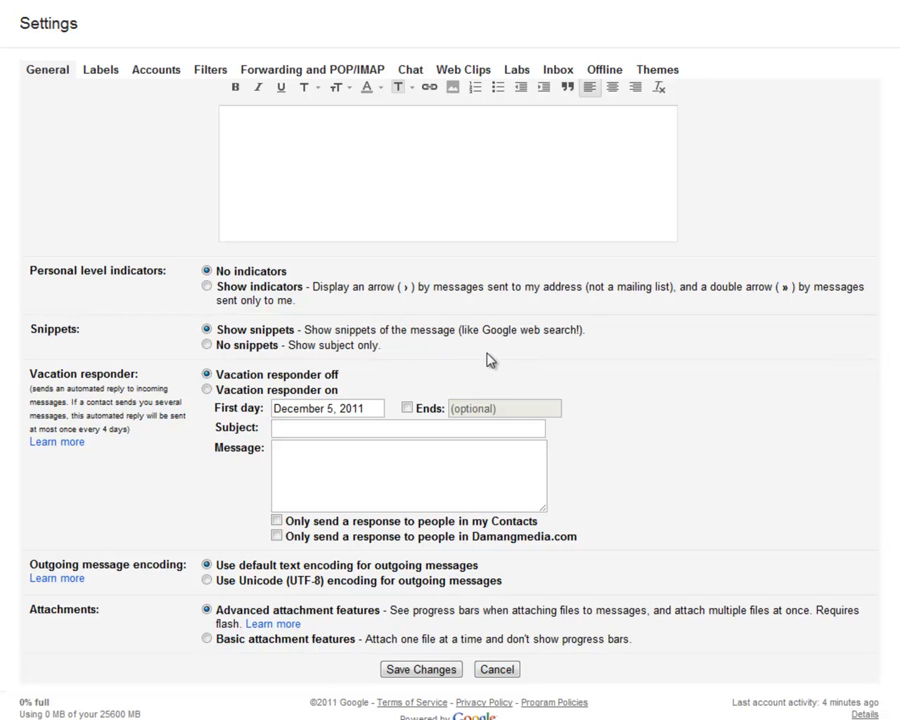
scroll(440, 355, "up", 4)
scroll(442, 358, "down", 4)
left_click(291, 427)
left_click(309, 455)
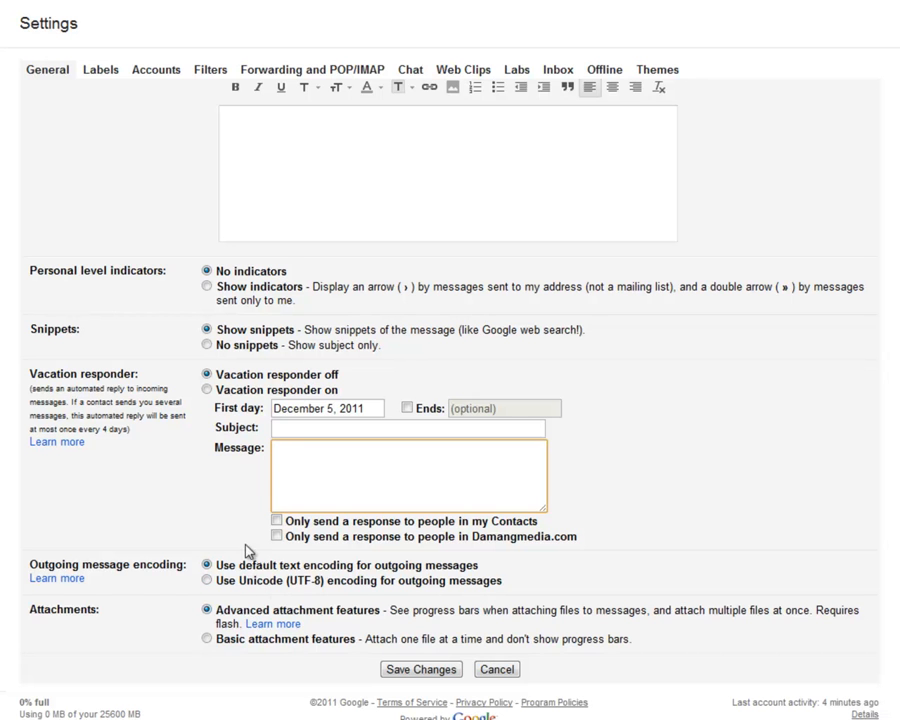
scroll(226, 497, "up", 10)
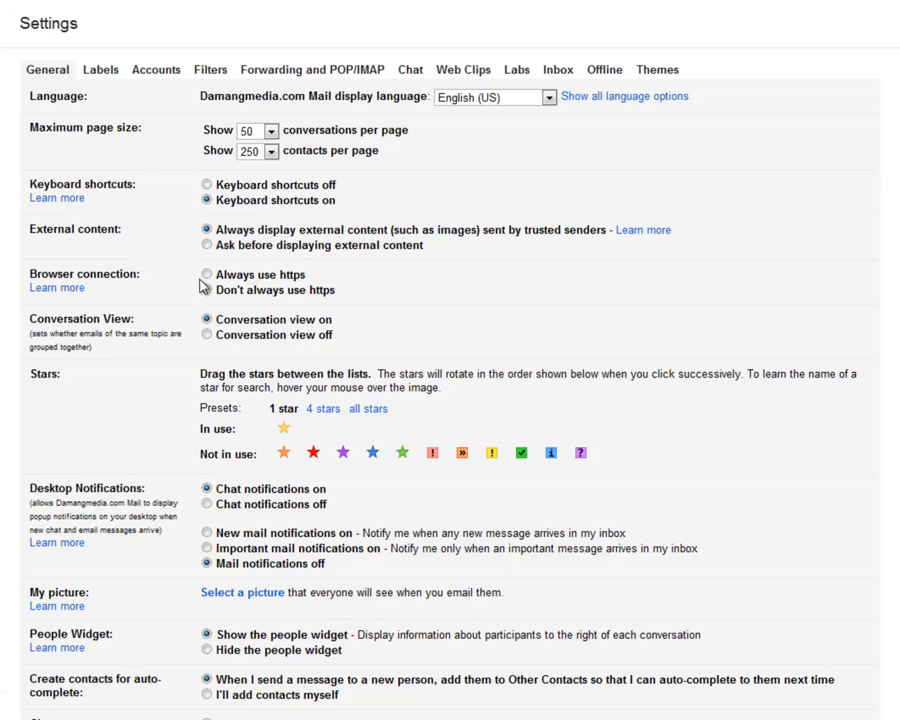
- Review the label visibility settings and the account settings for sending, checking and sharing mail
left_click(104, 71)
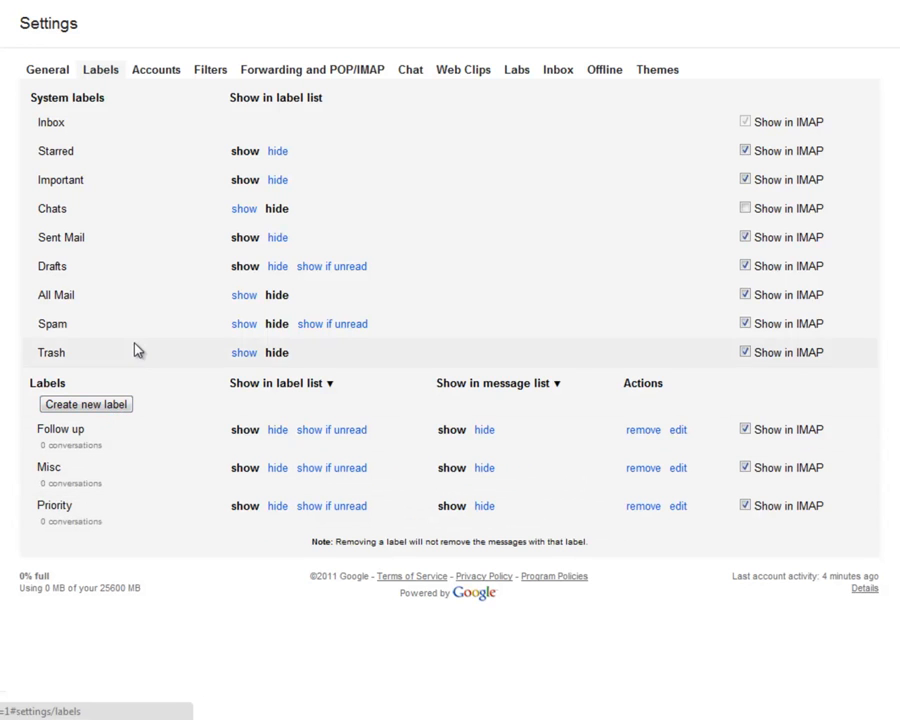
left_click(167, 66)
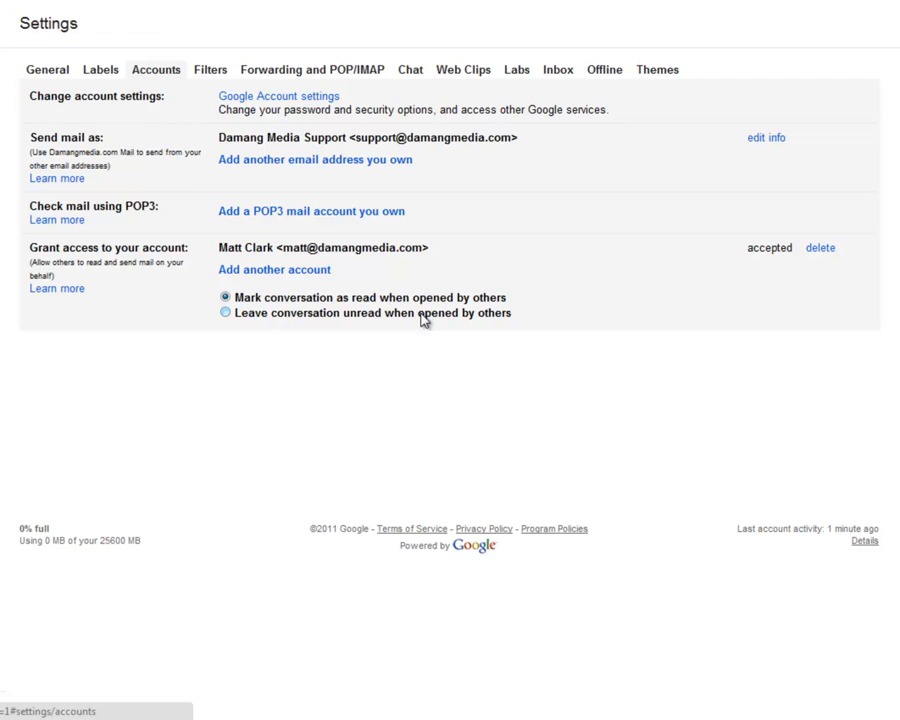
- Inspect the criteria form for a new mail filter, dismiss it, and show the forwarding and POP/IMAP settings
left_click(213, 69)
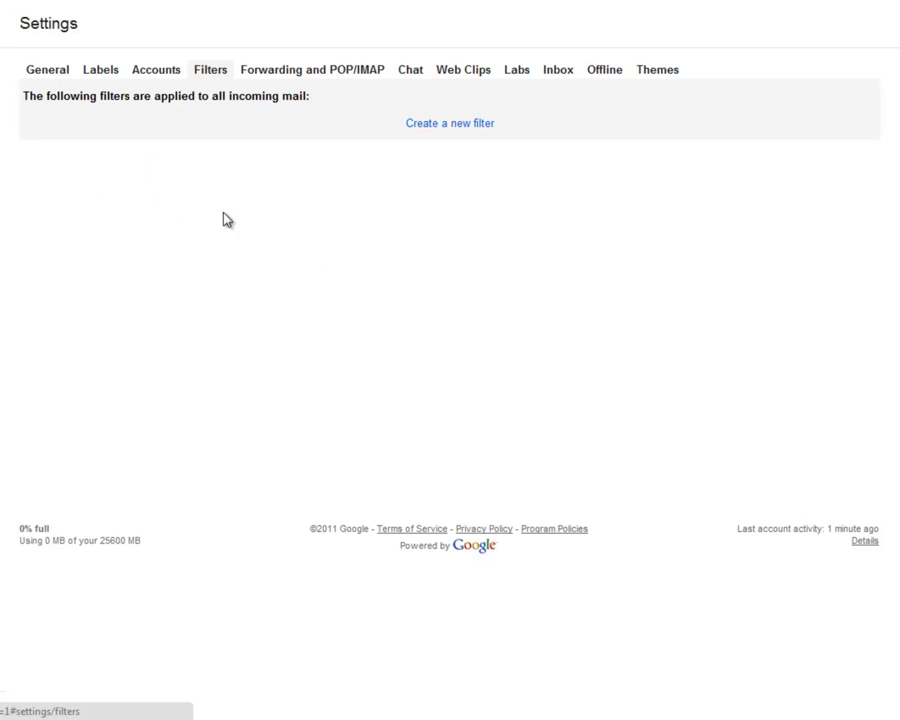
left_click(452, 127)
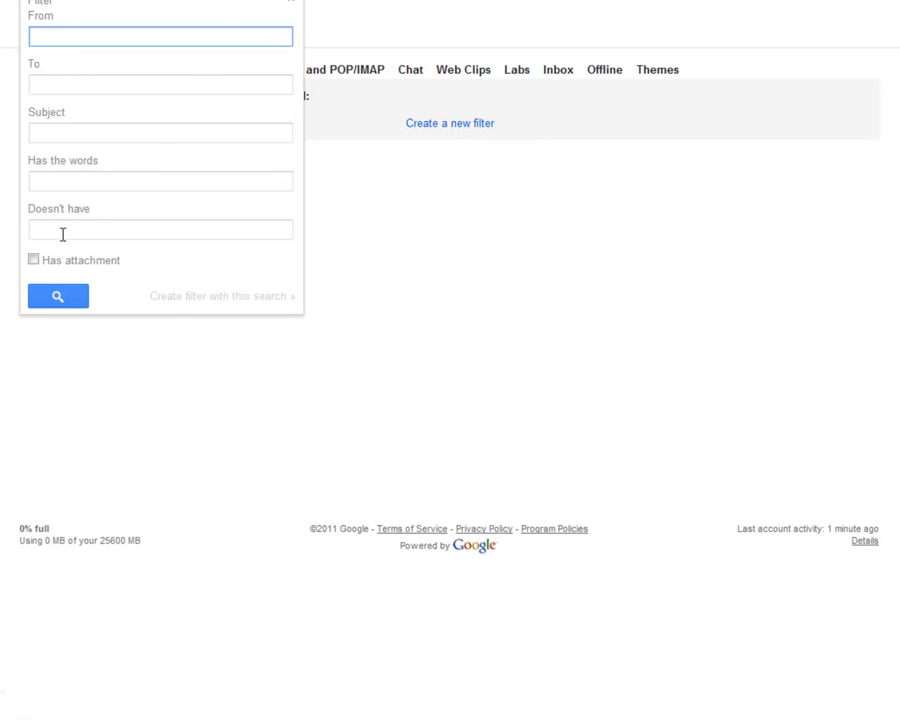
left_click(485, 268)
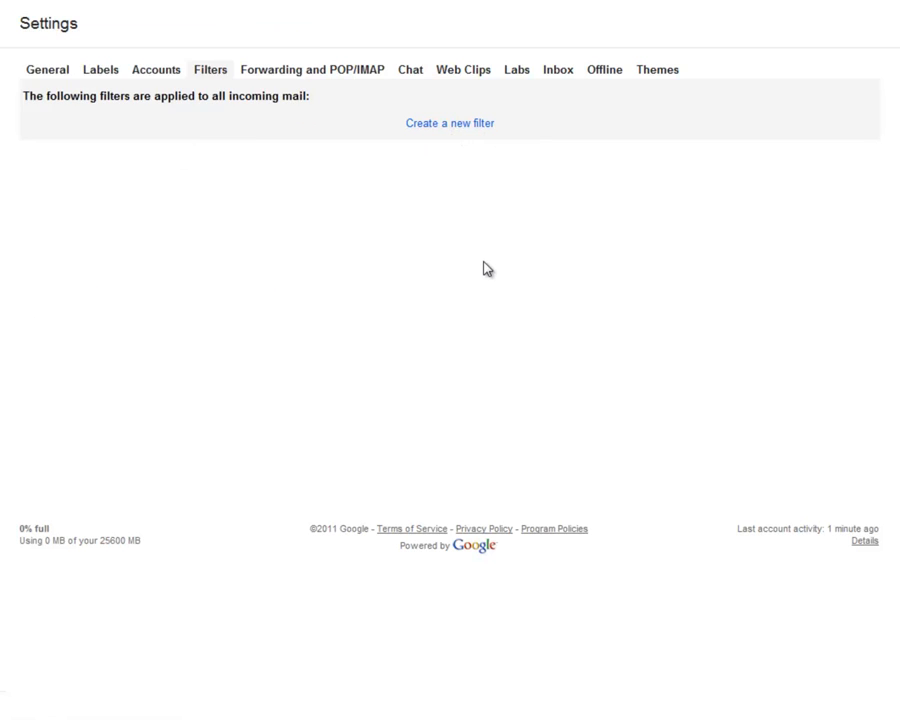
left_click(297, 70)
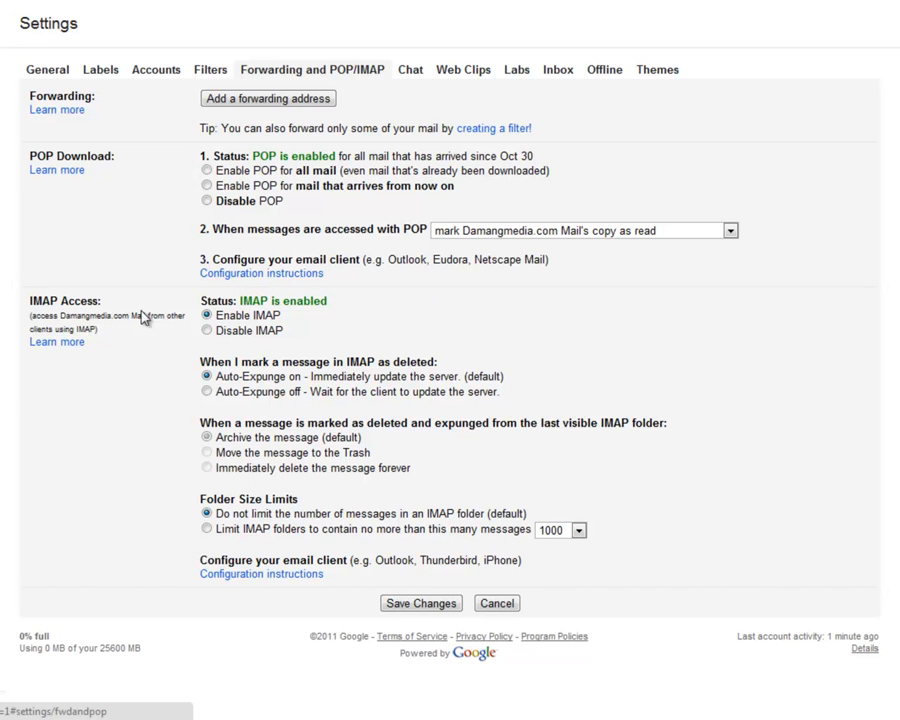
- Review the chat settings and the list of web clip feeds
left_click(411, 70)
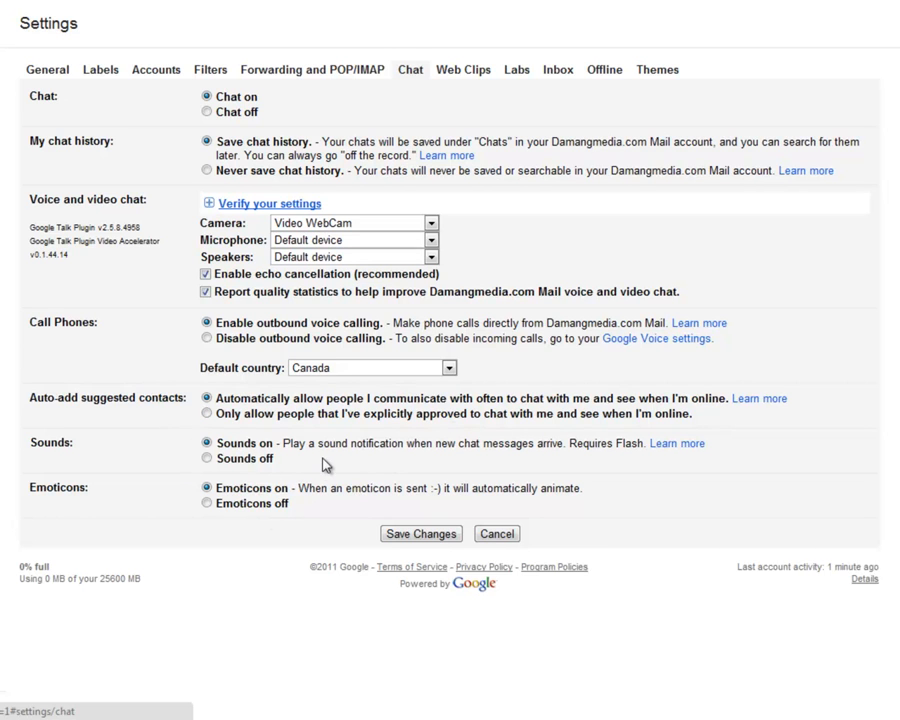
left_click(463, 70)
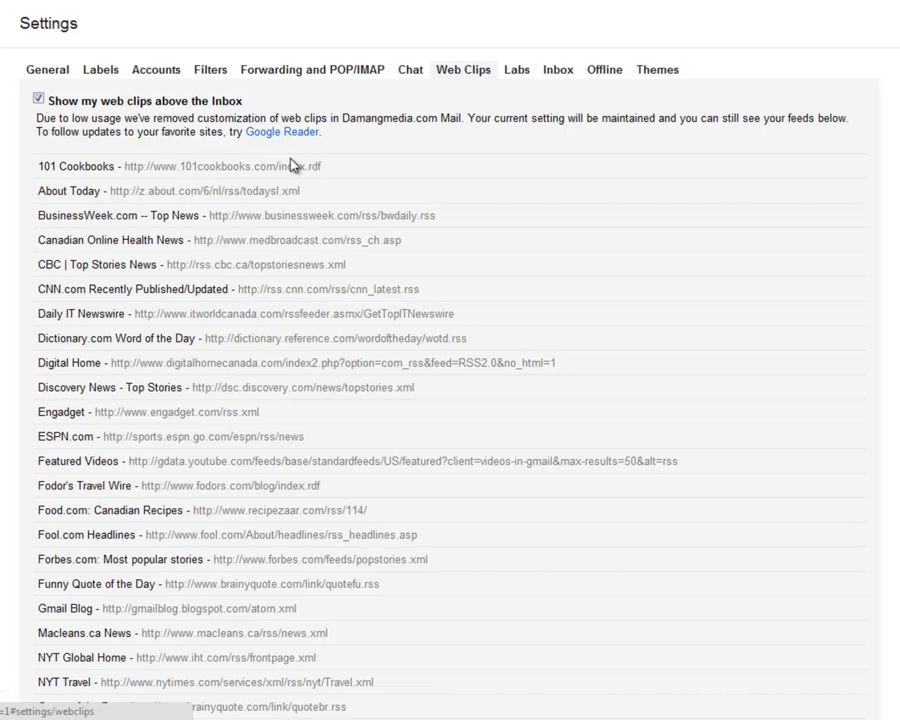
scroll(291, 160, "down", 5)
scroll(291, 160, "up", 5)
- Discard the unsaved web clips changes and refresh the inbox twice to cycle the web clip above the messages
left_click(38, 100)
left_click(38, 100)
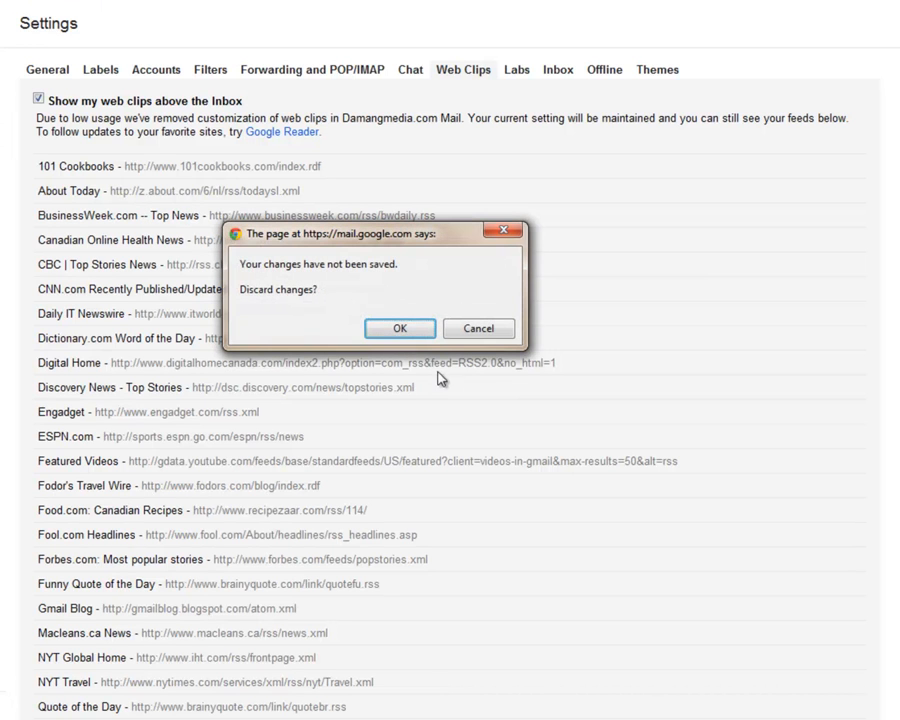
left_click(420, 334)
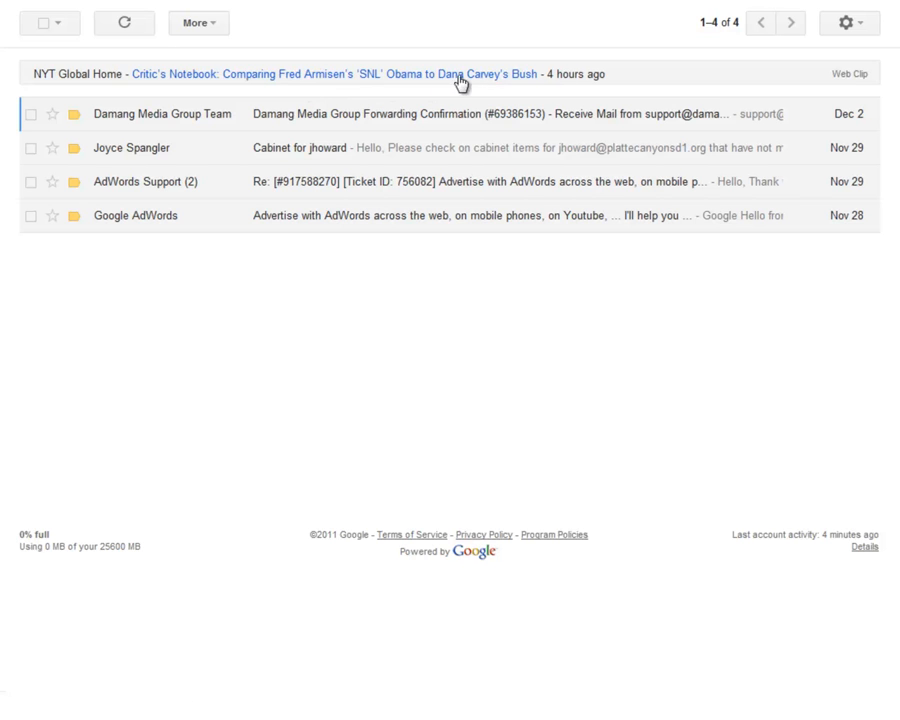
left_click(123, 22)
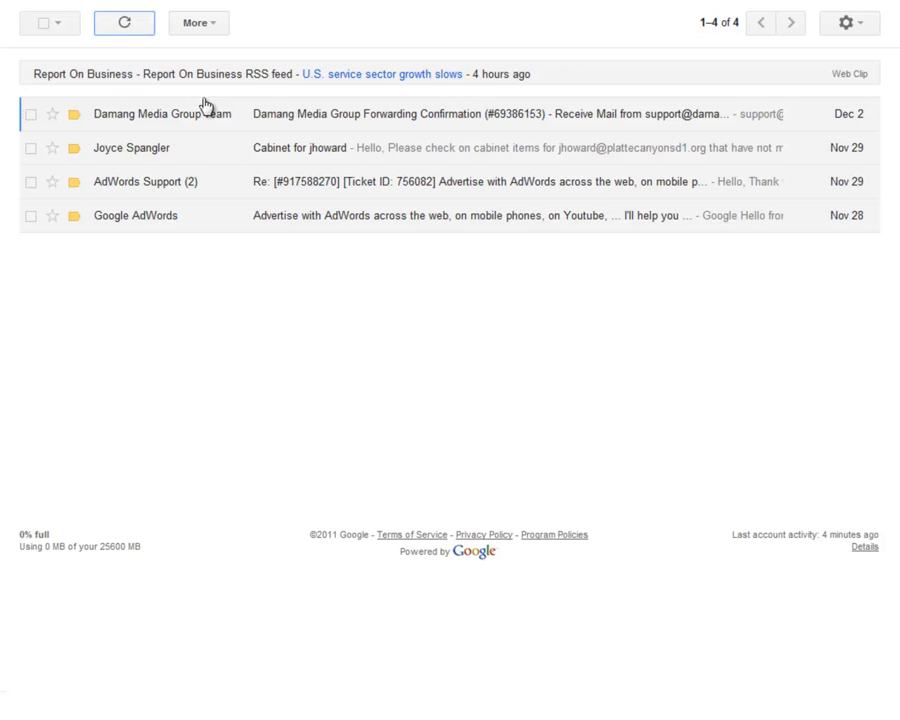
left_click(124, 22)
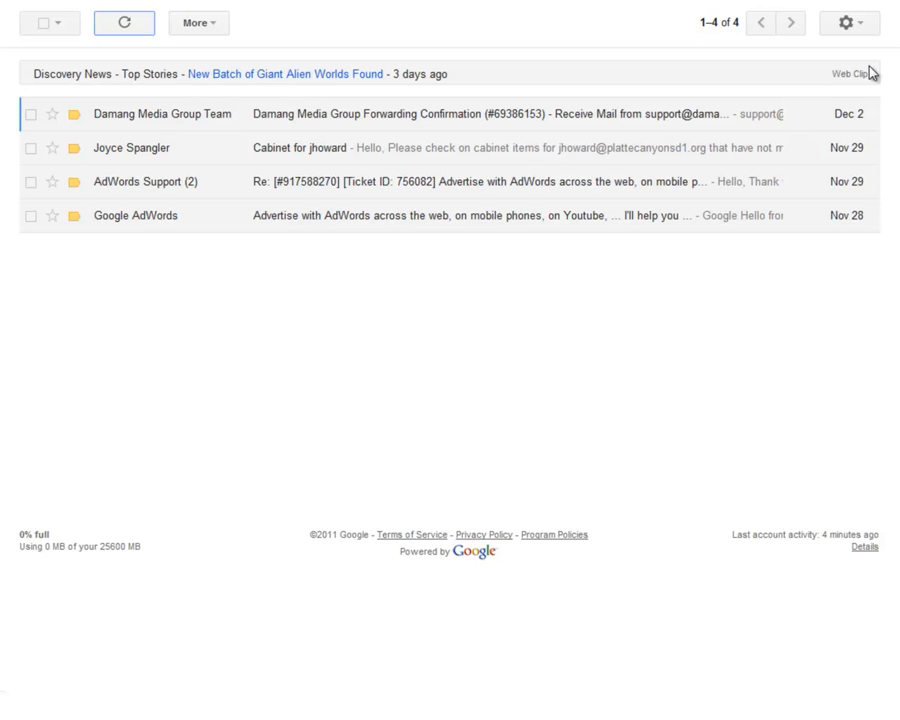
- Return to the web clips settings and turn off showing web clips above the inbox
left_click(866, 30)
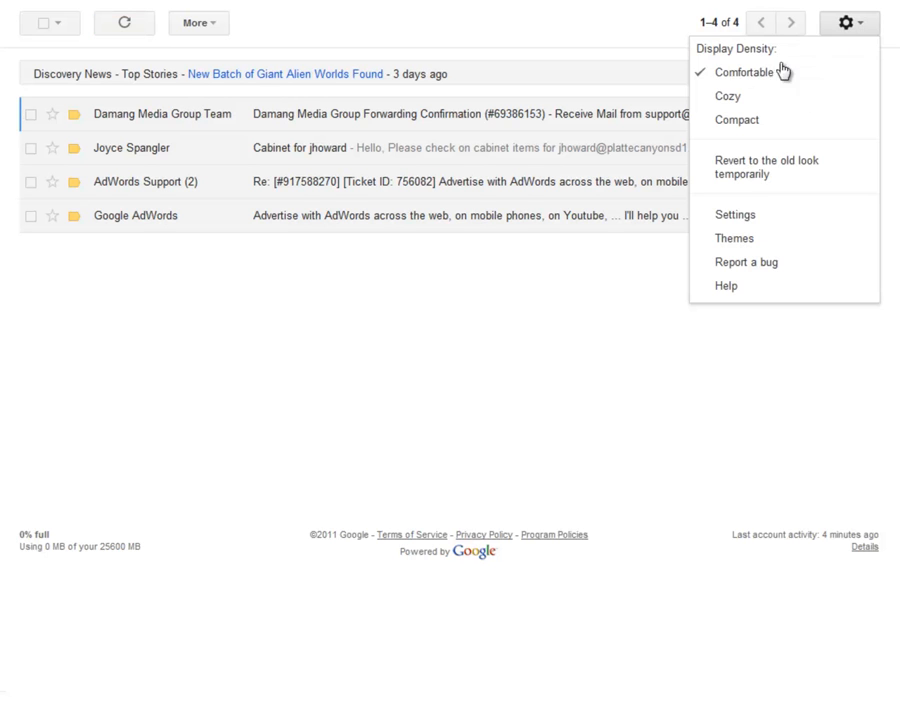
left_click(765, 215)
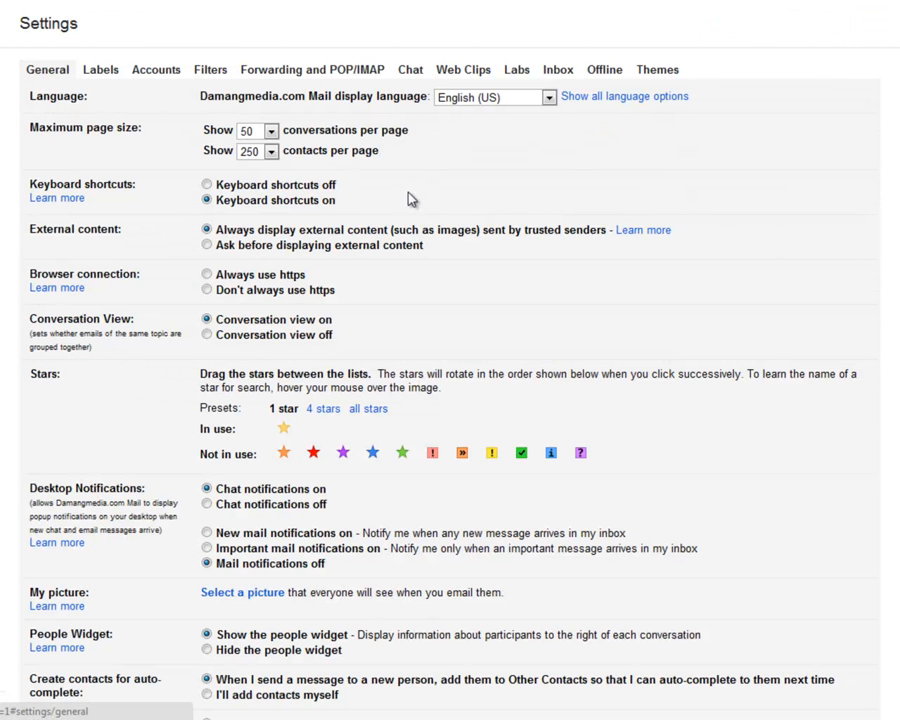
left_click(478, 75)
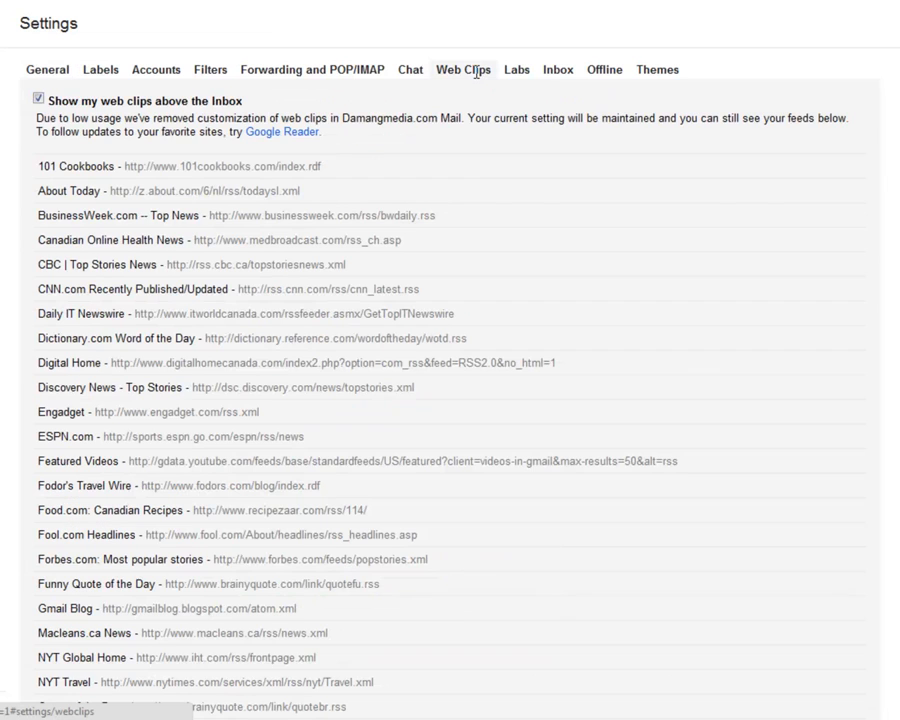
left_click(38, 99)
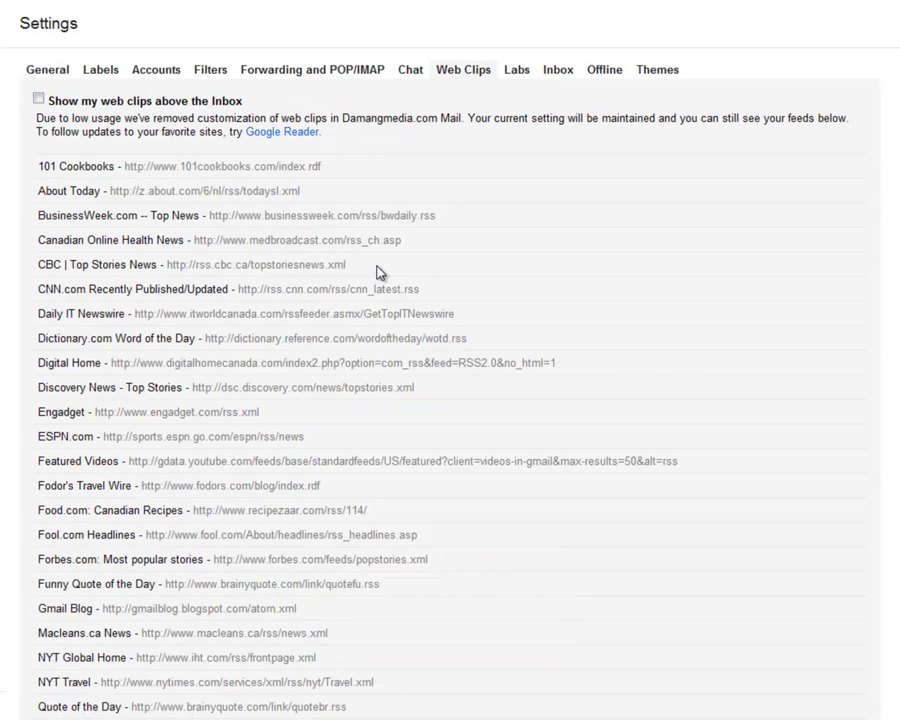
scroll(378, 278, "down", 5)
scroll(323, 328, "up", 5)
- Browse the experimental features available in the Labs settings
left_click(522, 74)
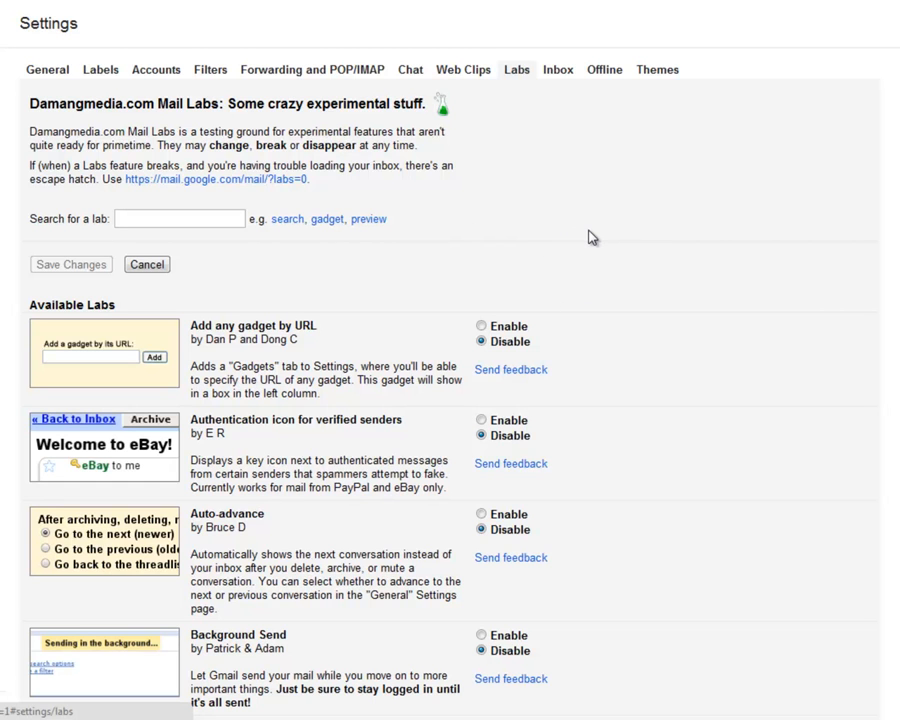
scroll(309, 345, "down", 3)
scroll(310, 342, "up", 3)
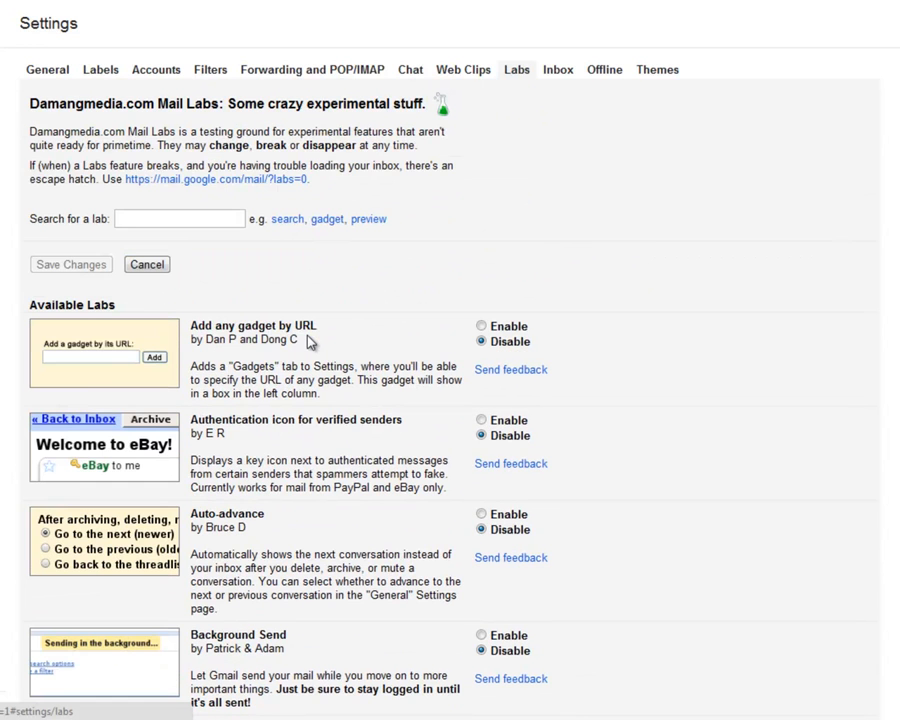
- Review the inbox type choices, keep Classic selected, and show the offline settings
left_click(558, 72)
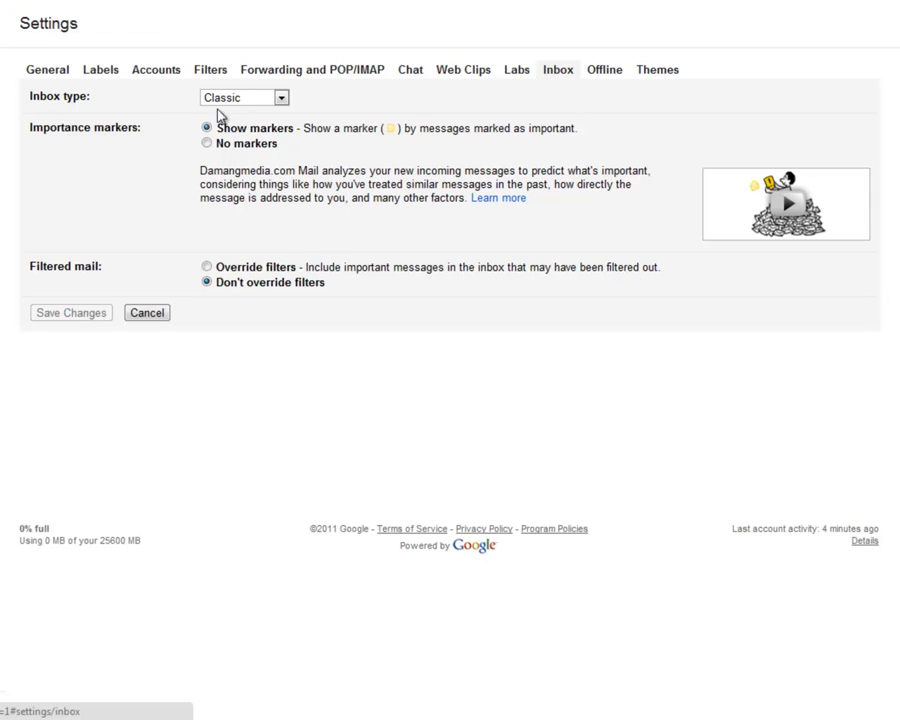
left_click(281, 98)
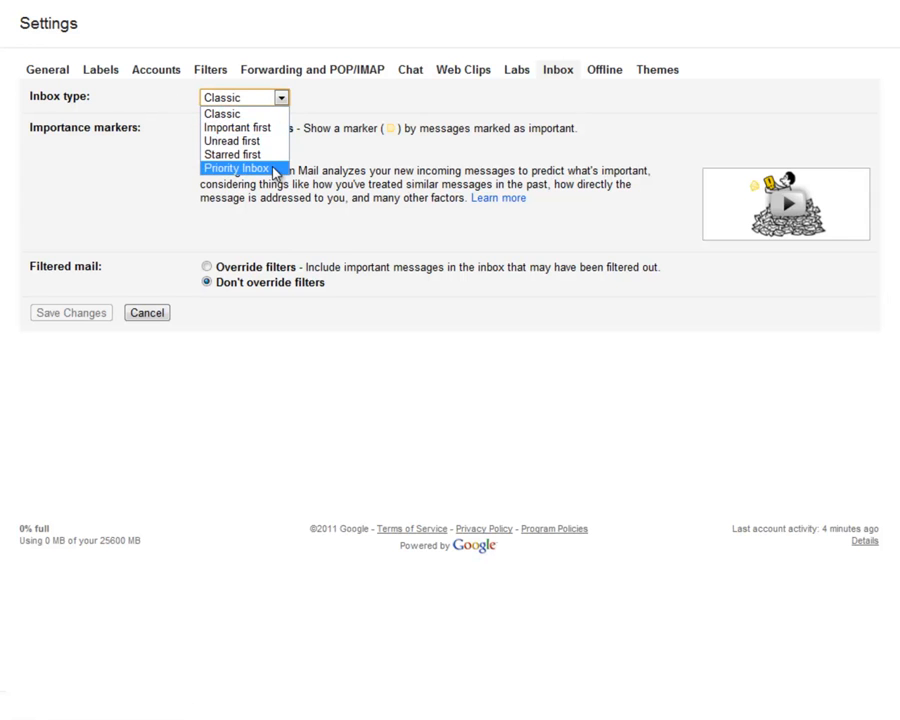
left_click(278, 114)
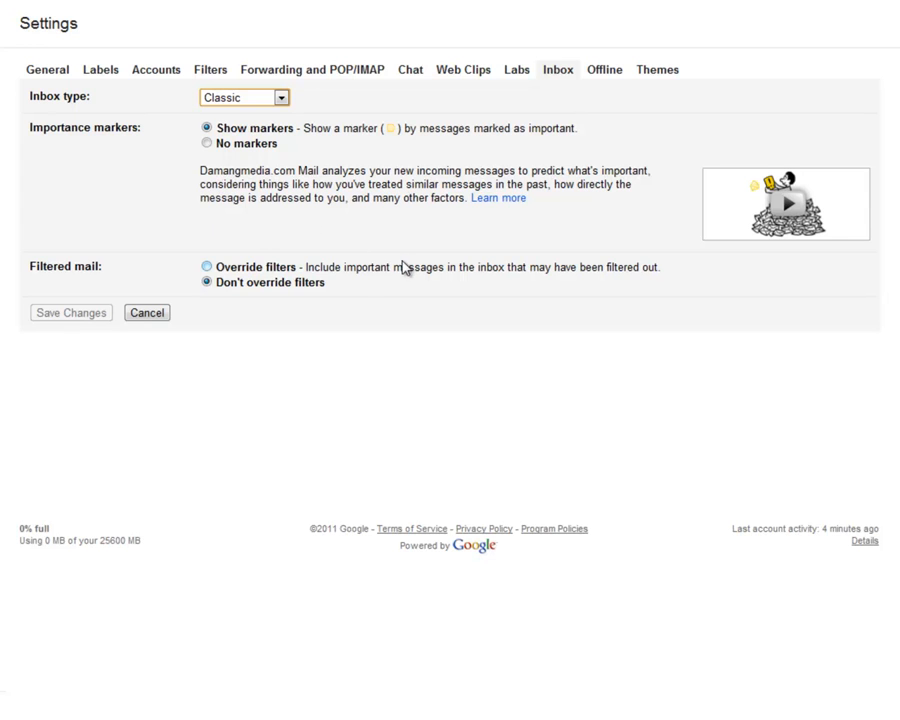
left_click(617, 72)
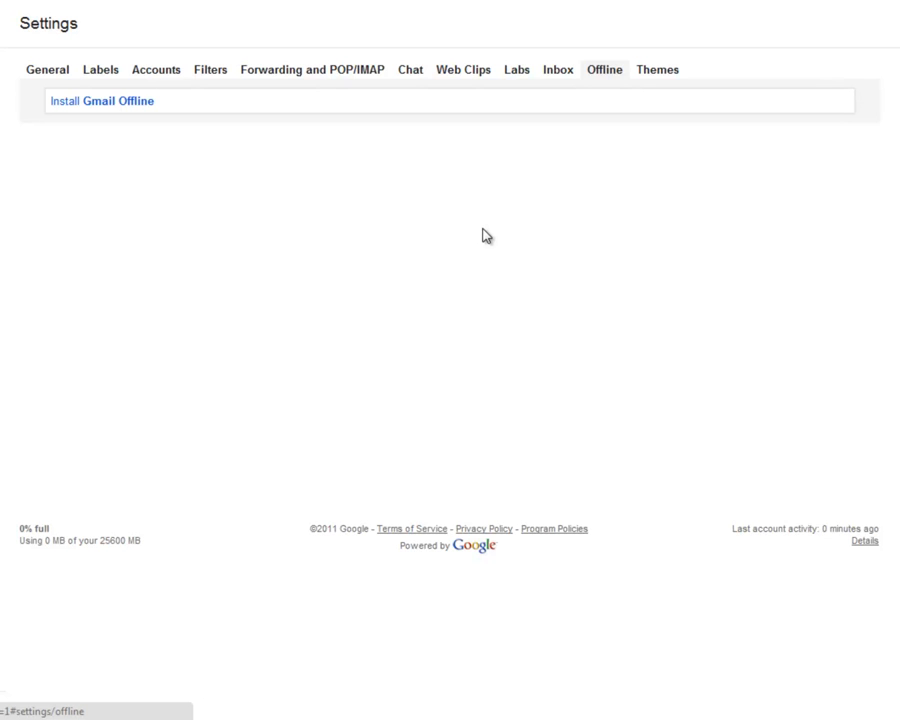
- Browse the available mail themes and apply the classic Android theme
left_click(668, 69)
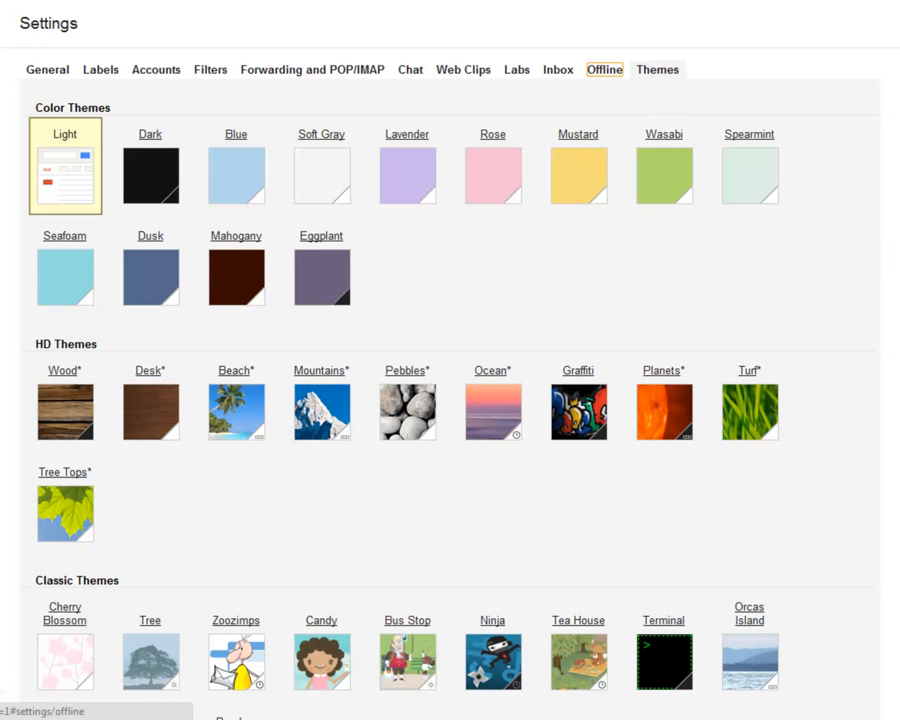
scroll(673, 388, "down", 3)
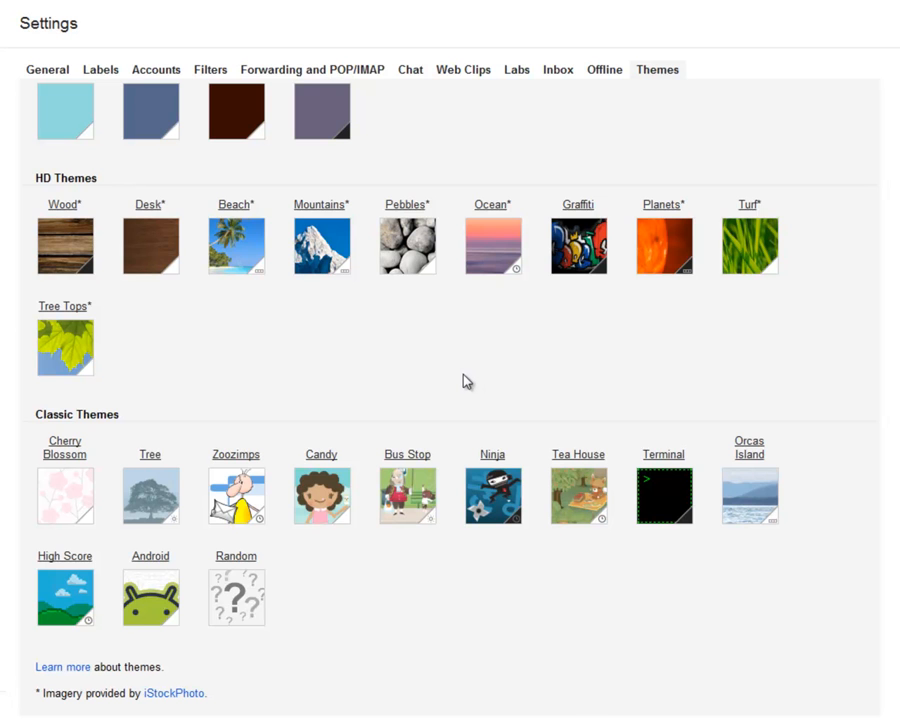
scroll(472, 378, "down", 3)
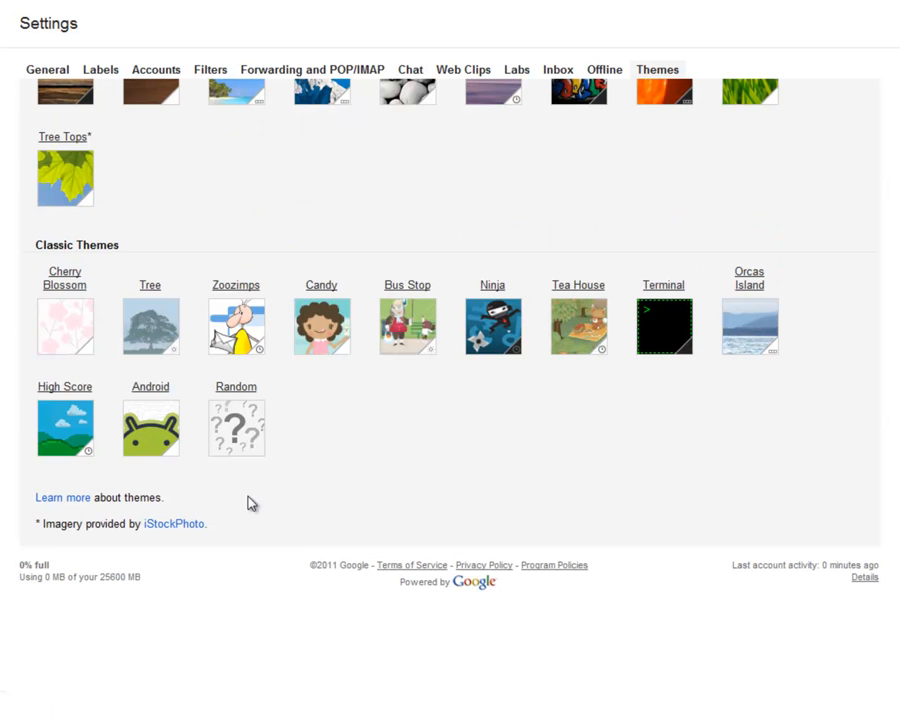
left_click(157, 440)
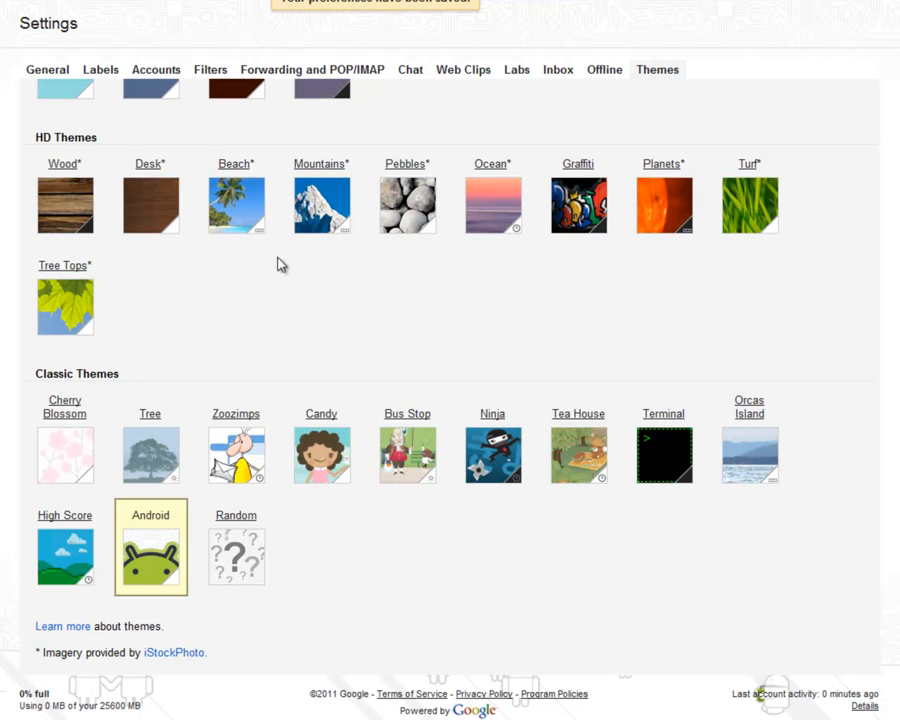
scroll(559, 422, "up", 4)
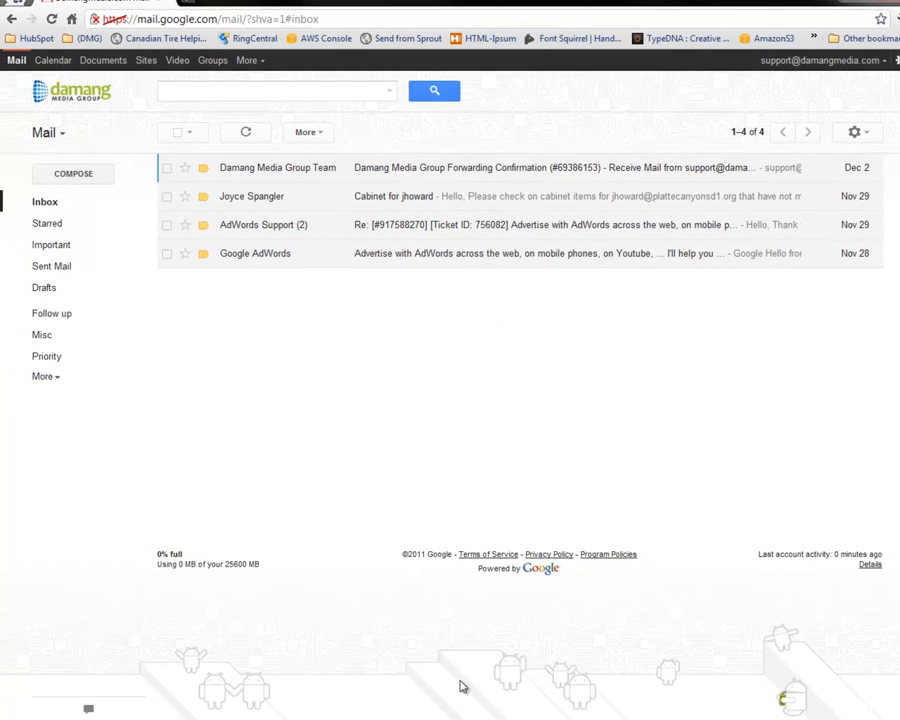
- Try the Eggplant color theme and the Desk HD theme
left_click(858, 132)
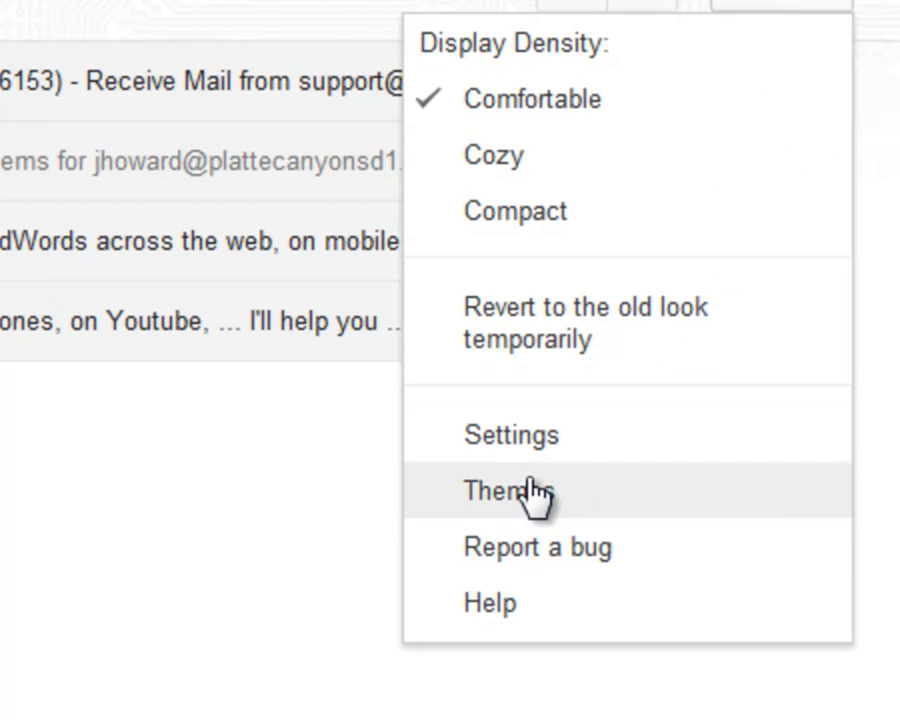
left_click(532, 492)
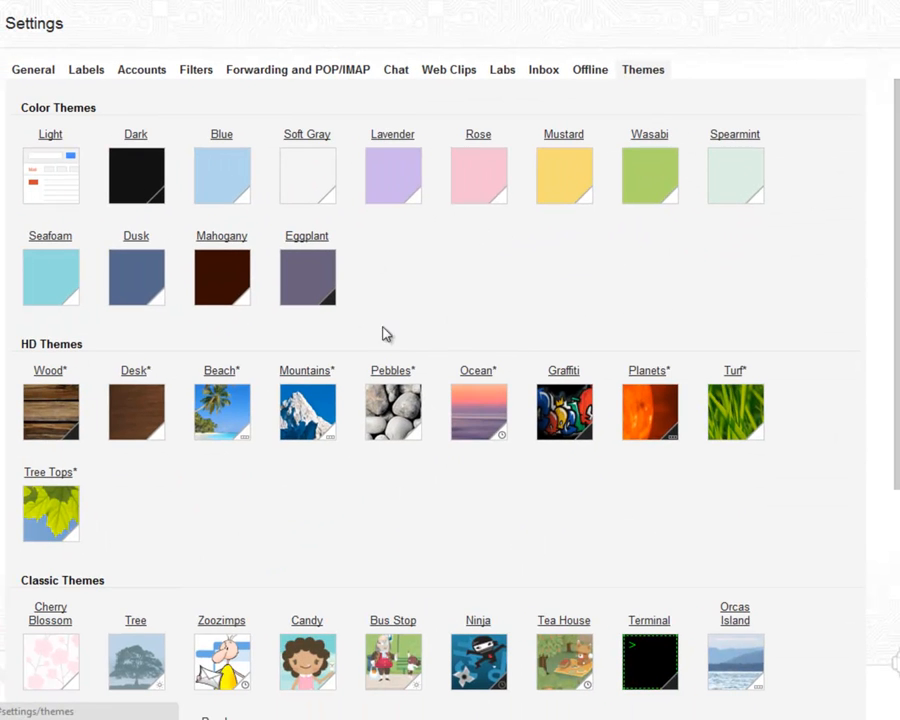
left_click(307, 283)
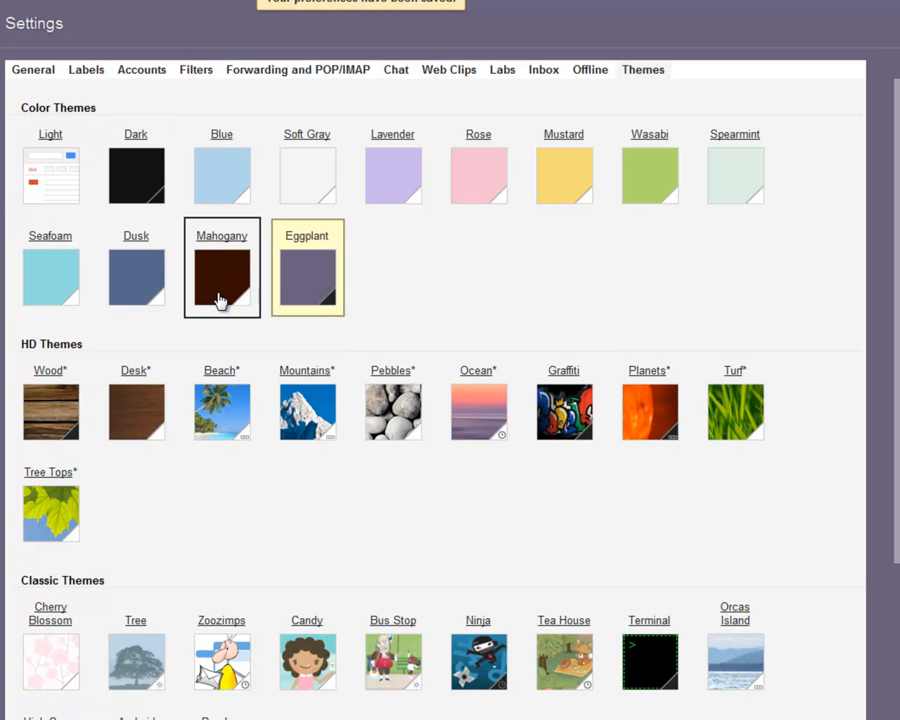
left_click(134, 417)
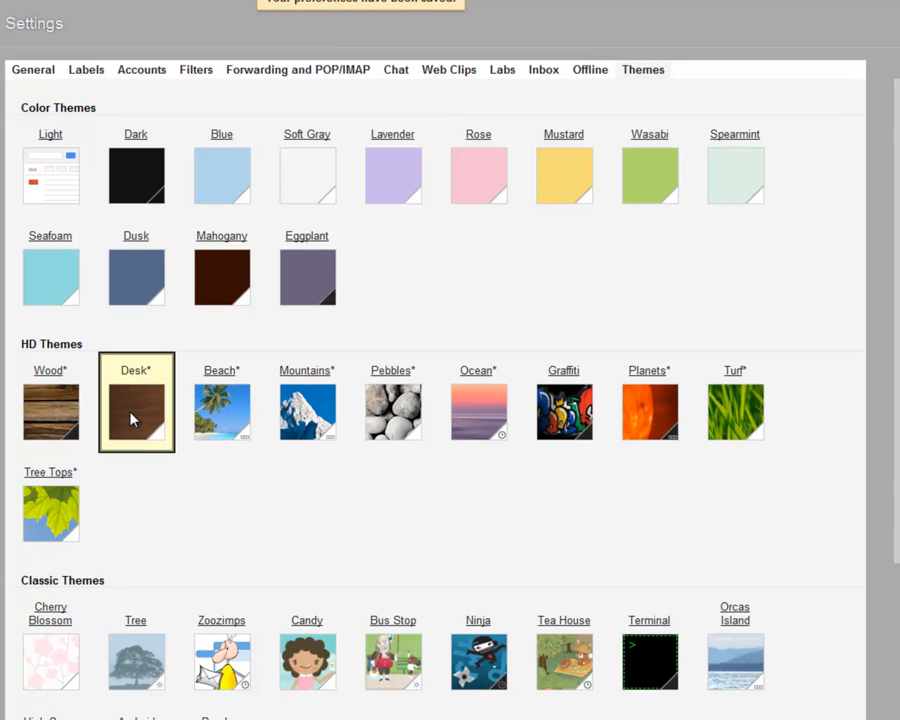
scroll(655, 372, "down", 2)
scroll(655, 372, "up", 2)
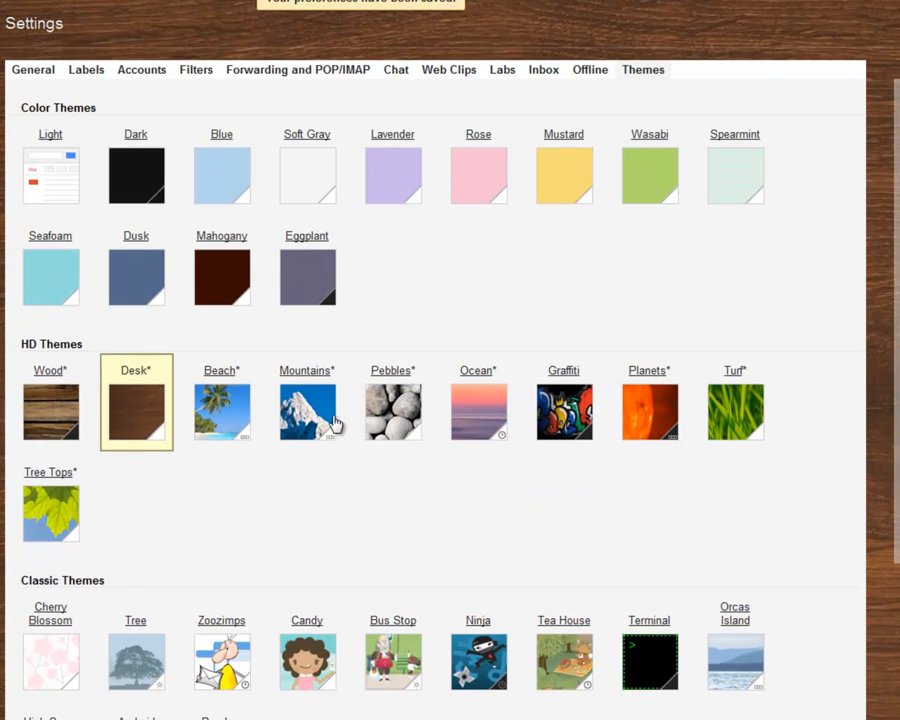
scroll(626, 485, "down", 2)
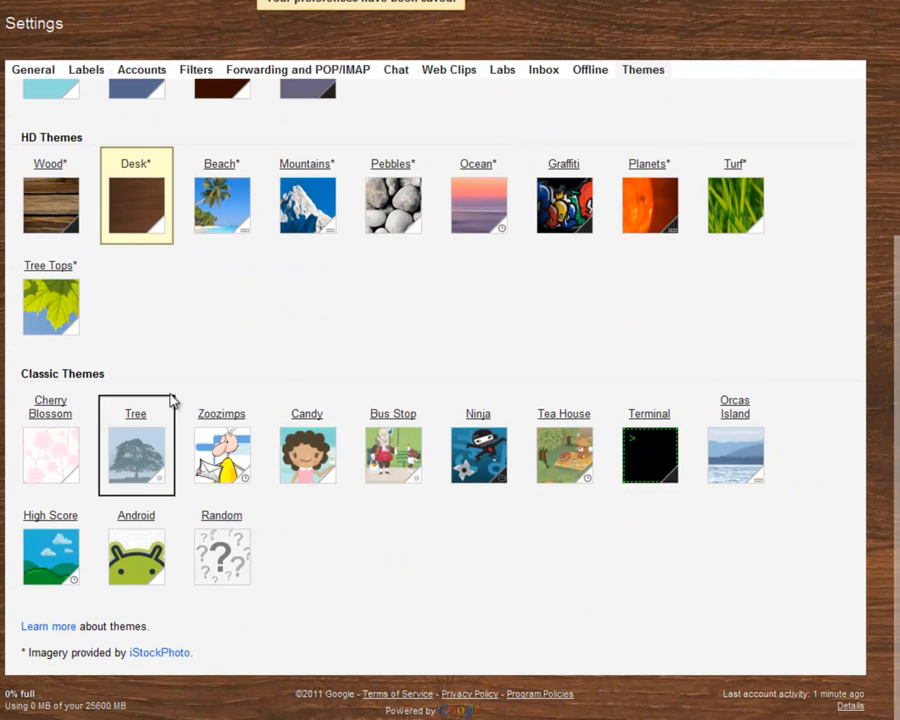
scroll(238, 305, "up", 2)
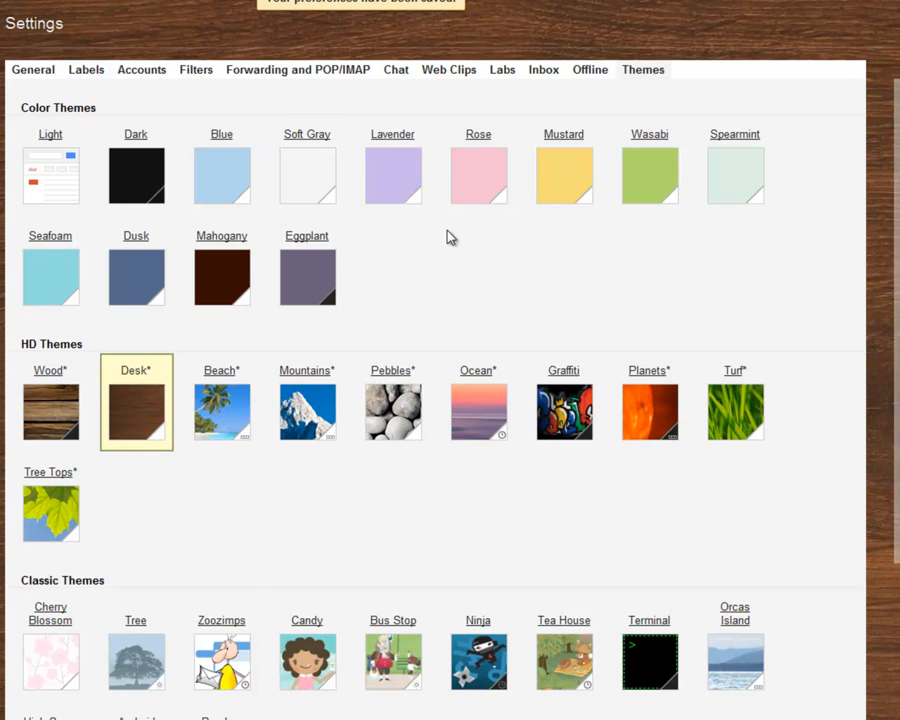
- Apply the classic High Score theme with Calgary, Canada as its location
scroll(455, 323, "down", 3)
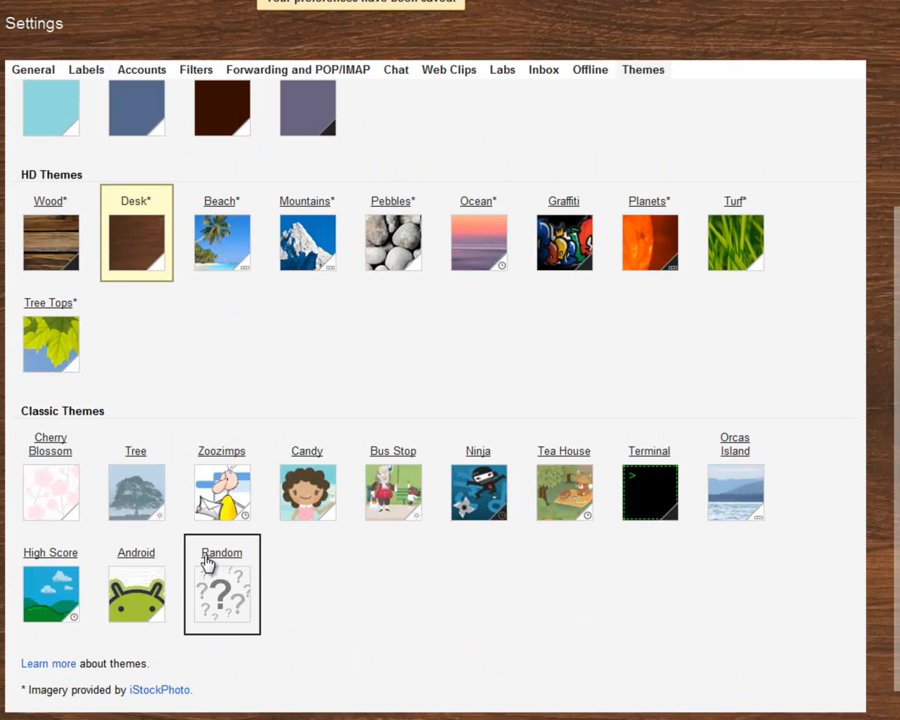
left_click(63, 603)
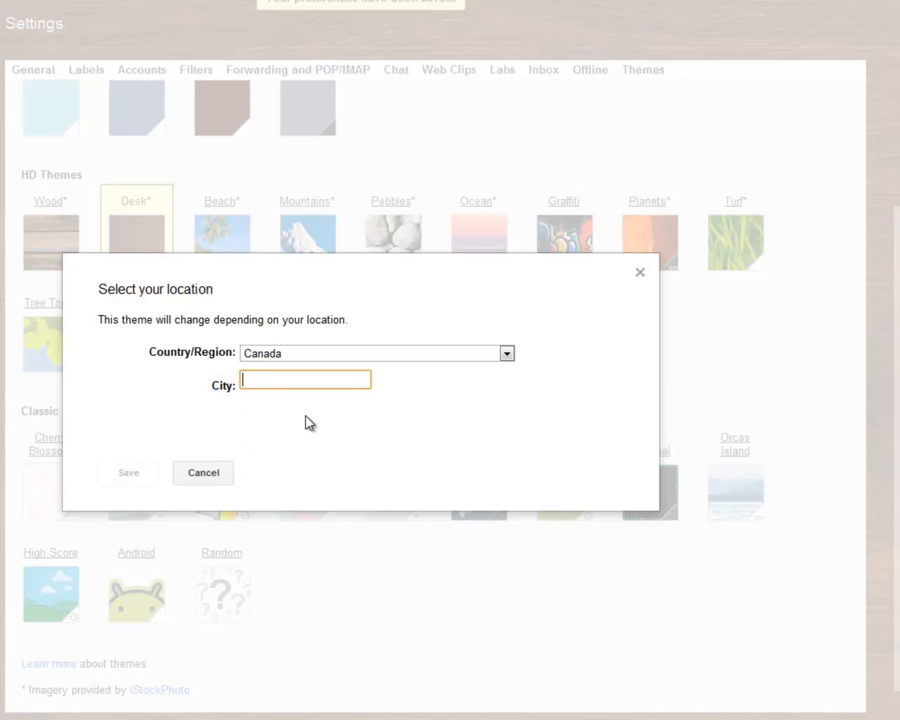
type("Calgary")
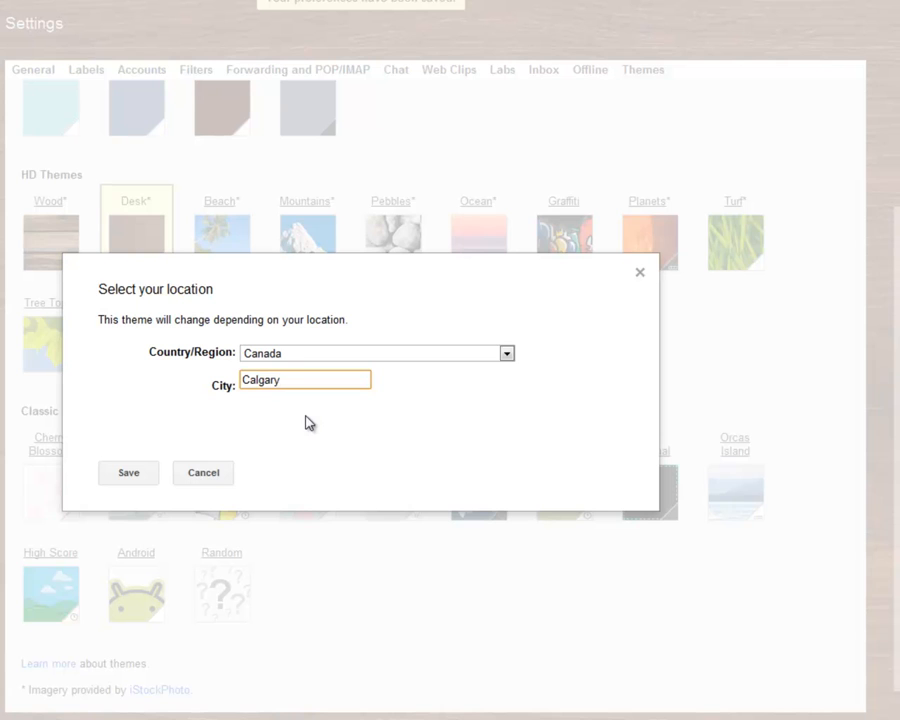
left_click(146, 473)
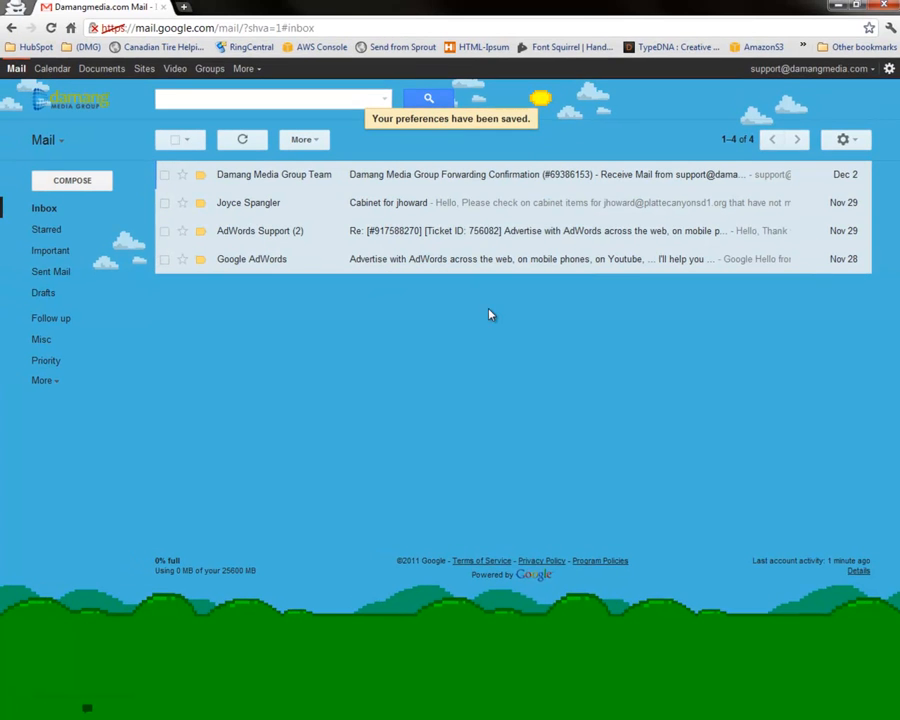
- Reopen the theme settings from the inbox
left_click(852, 142)
left_click(785, 319)
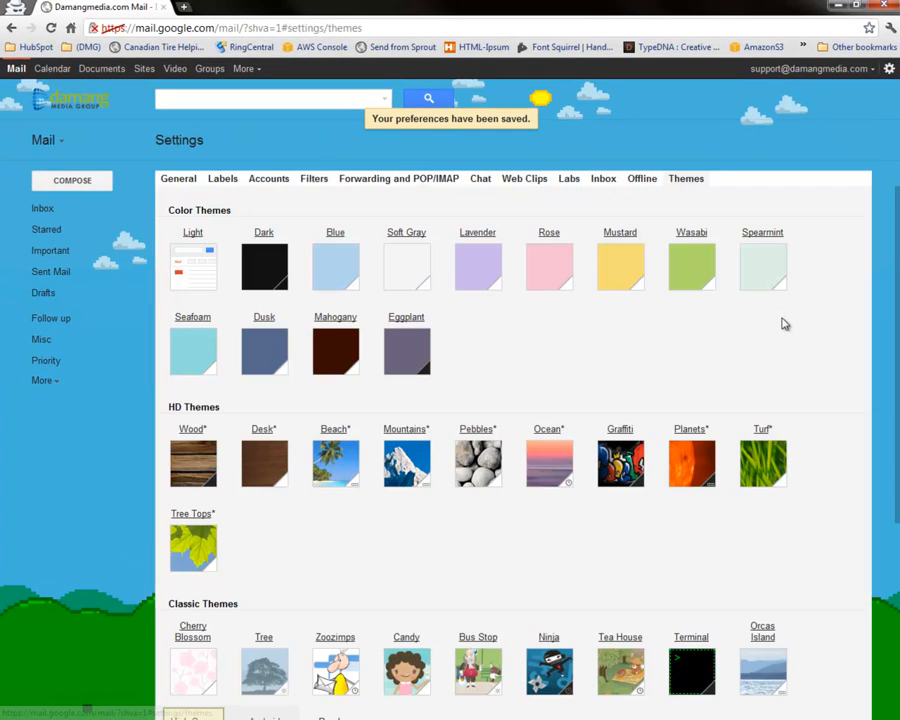